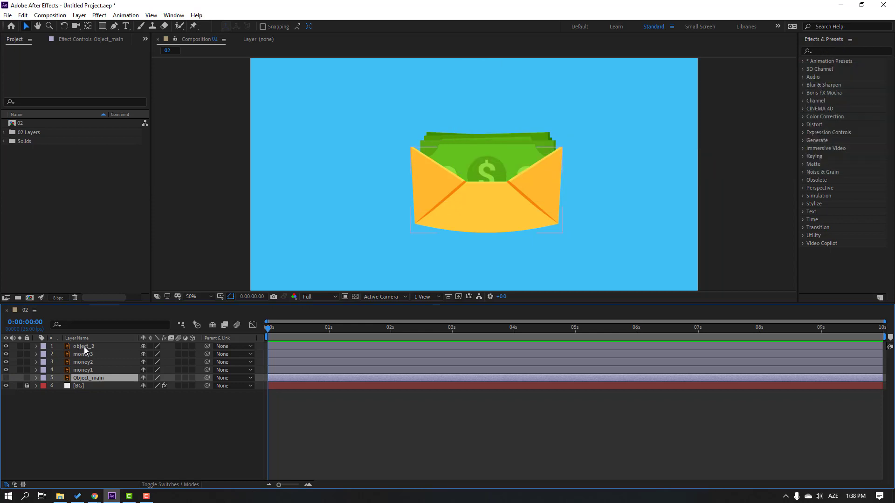
Hide the object_2 envelope layer and select the money1, money2 and money3 layers.
{"action": "left_click", "coordinate": [84, 347]}
{"action": "left_click", "coordinate": [5, 346]}
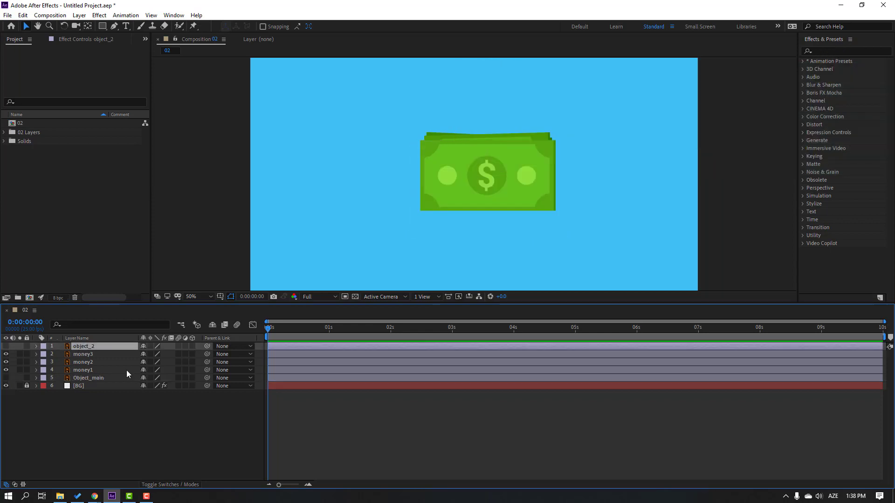
{"action": "left_click", "coordinate": [118, 421]}
{"action": "left_click", "coordinate": [79, 371]}
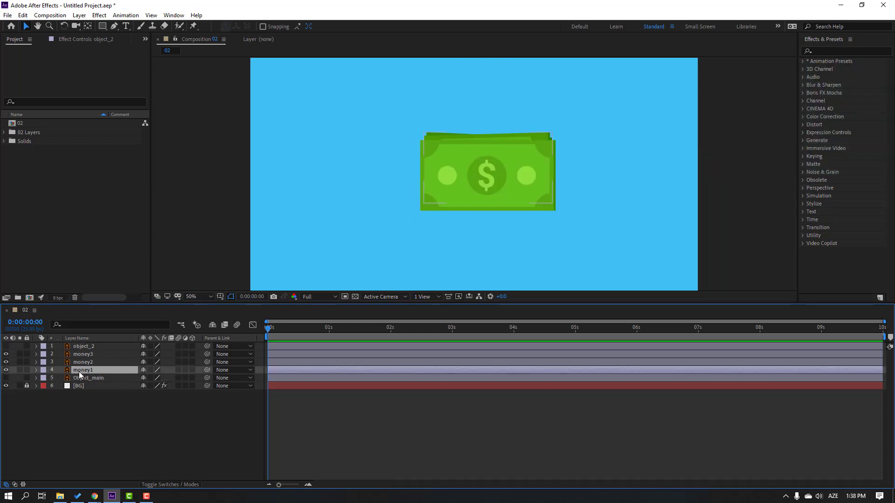
{"action": "left_click", "coordinate": [82, 362], "text": "ctrl"}
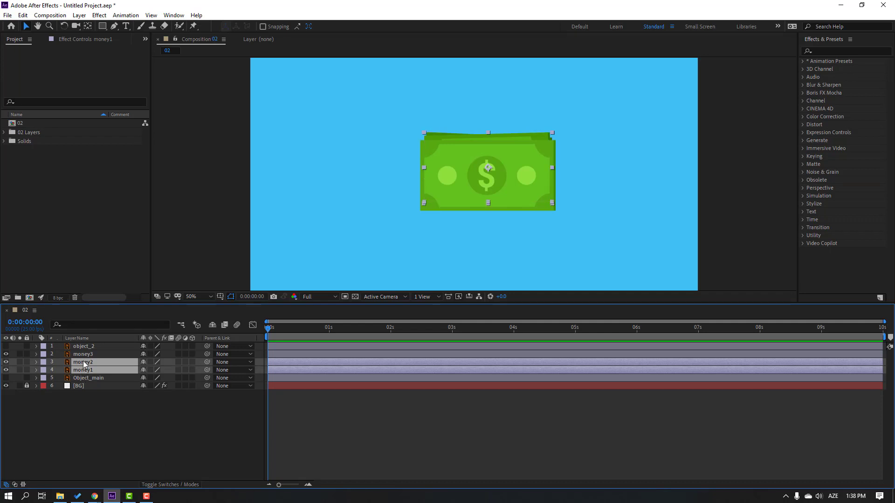
{"action": "left_click", "coordinate": [84, 354], "text": "ctrl"}
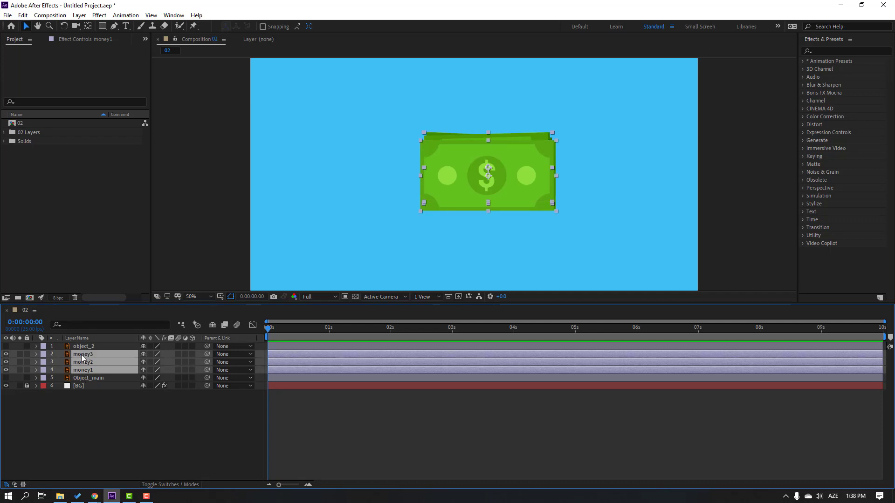
Keyframe the bills' Position above the frame at 0:00 and landed at 0:16.
{"action": "key", "text": "p"}
{"action": "left_click", "coordinate": [60, 362]}
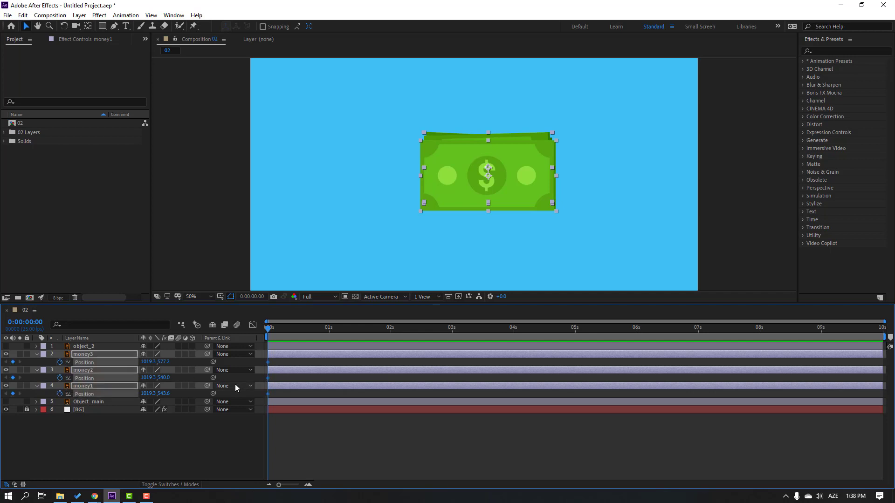
{"action": "left_click_drag", "start_coordinate": [165, 362], "coordinate": [135, 357]}
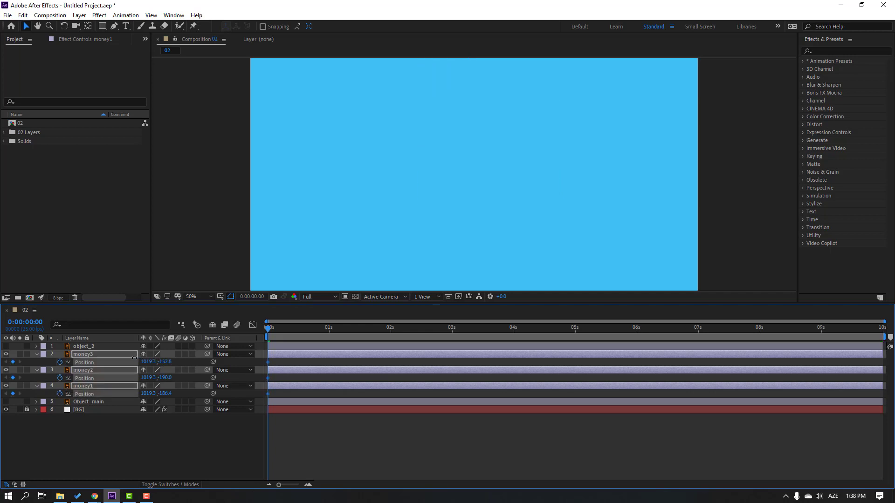
{"action": "left_click_drag", "start_coordinate": [272, 331], "coordinate": [306, 331]}
{"action": "left_click_drag", "start_coordinate": [165, 366], "coordinate": [195, 368]}
{"action": "left_click", "coordinate": [313, 366]}
Apply Easy Ease to the three landing Position keyframes.
{"action": "left_click_drag", "start_coordinate": [319, 359], "coordinate": [267, 395]}
{"action": "right_click", "coordinate": [267, 395]}
{"action": "mouse_move", "coordinate": [308, 388]}
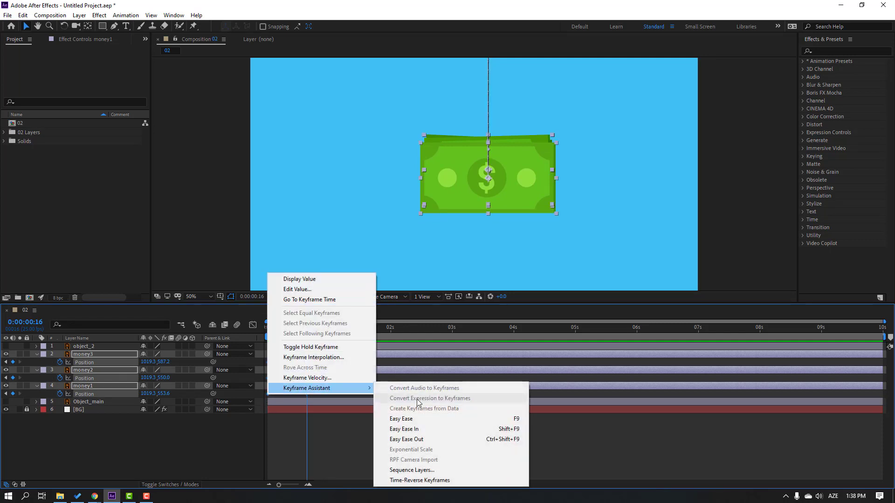
{"action": "left_click", "coordinate": [405, 419]}
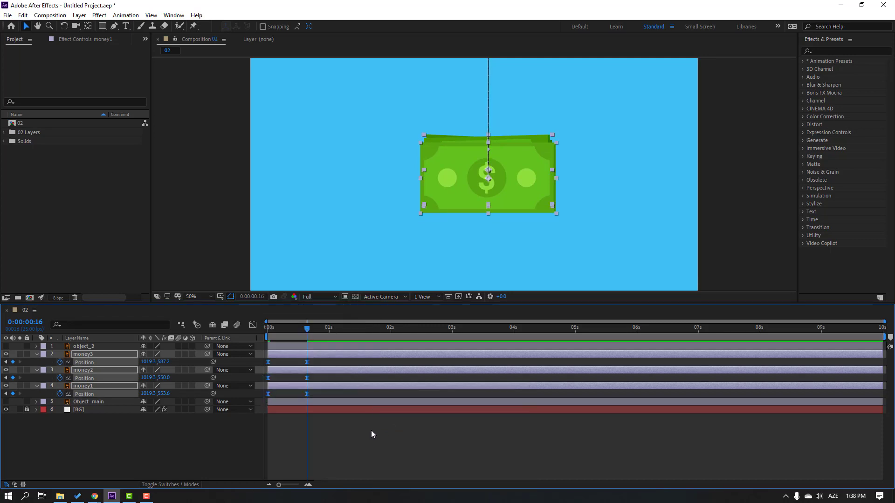
Delay money2's fall slightly and preview from the start.
{"action": "left_click", "coordinate": [77, 370]}
{"action": "left_click_drag", "start_coordinate": [281, 373], "coordinate": [294, 387]}
{"action": "left_click", "coordinate": [88, 388]}
{"action": "left_click_drag", "start_coordinate": [294, 321], "coordinate": [258, 335]}
{"action": "key", "text": "space"}
Steepen the bills' Position speed curve in the Graph Editor and preview.
{"action": "left_click_drag", "start_coordinate": [354, 358], "coordinate": [251, 424]}
{"action": "left_click", "coordinate": [253, 325]}
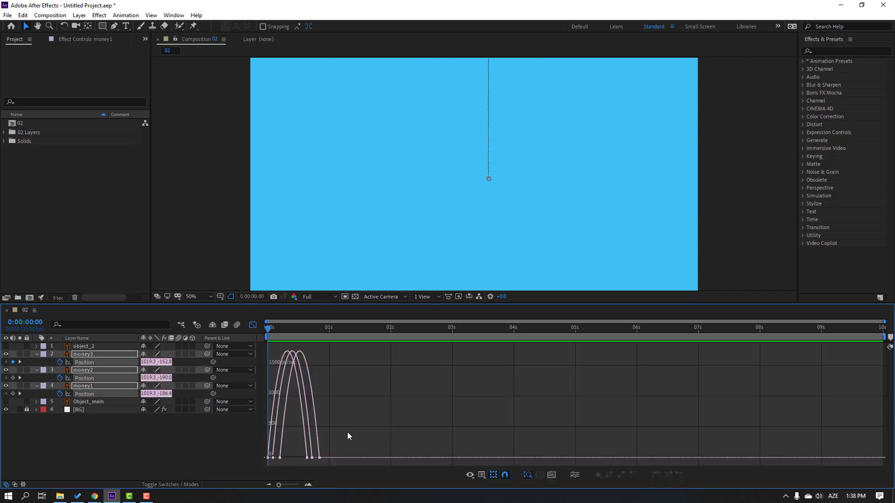
{"action": "left_click_drag", "start_coordinate": [418, 436], "coordinate": [310, 455]}
{"action": "key", "text": "space"}
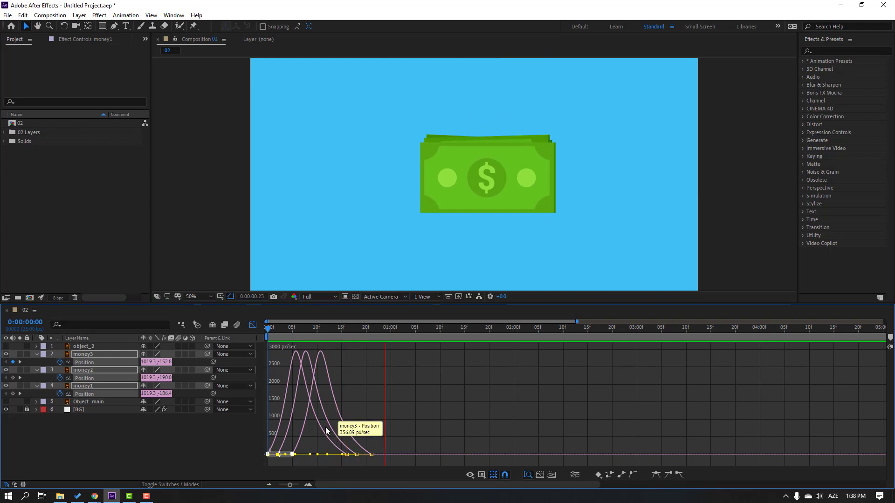
{"action": "key", "text": "space"}
Shift money2 about one frame later and preview the staggered drops.
{"action": "left_click", "coordinate": [253, 325]}
{"action": "left_click", "coordinate": [312, 413]}
{"action": "left_click_drag", "start_coordinate": [300, 373], "coordinate": [310, 372]}
{"action": "left_click", "coordinate": [313, 386]}
{"action": "key", "text": "space"}
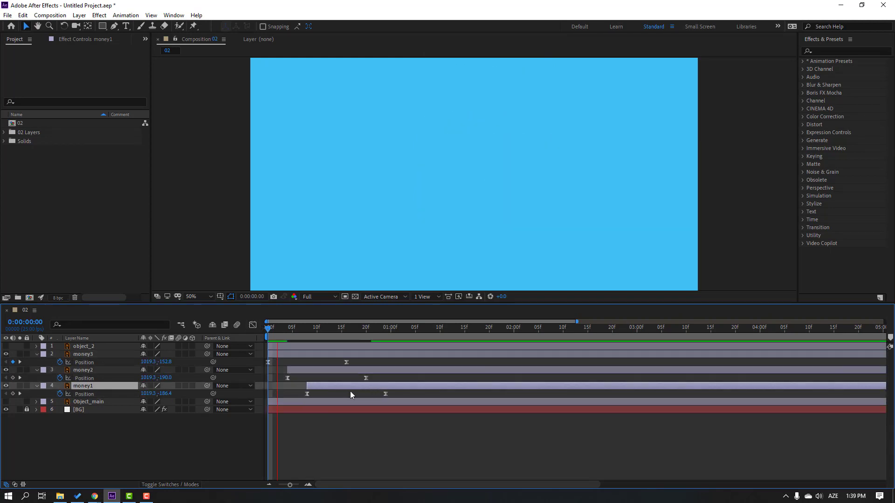
{"action": "key", "text": "space"}
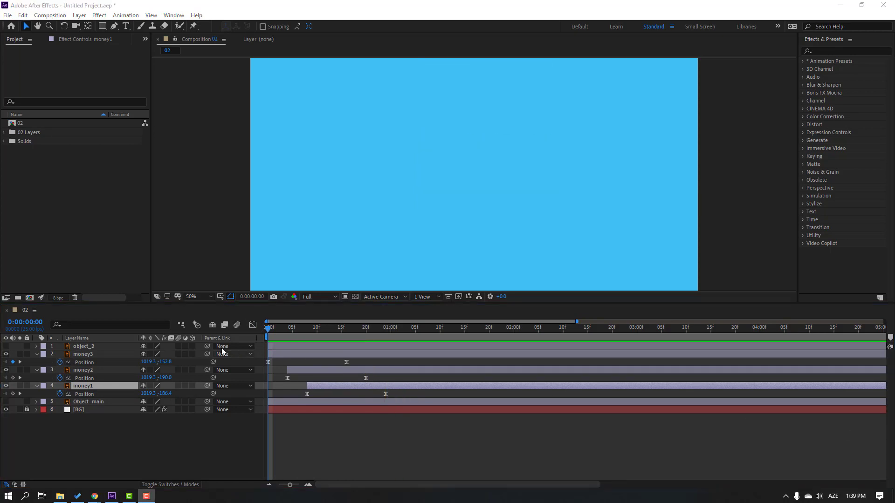
{"action": "key", "text": "space"}
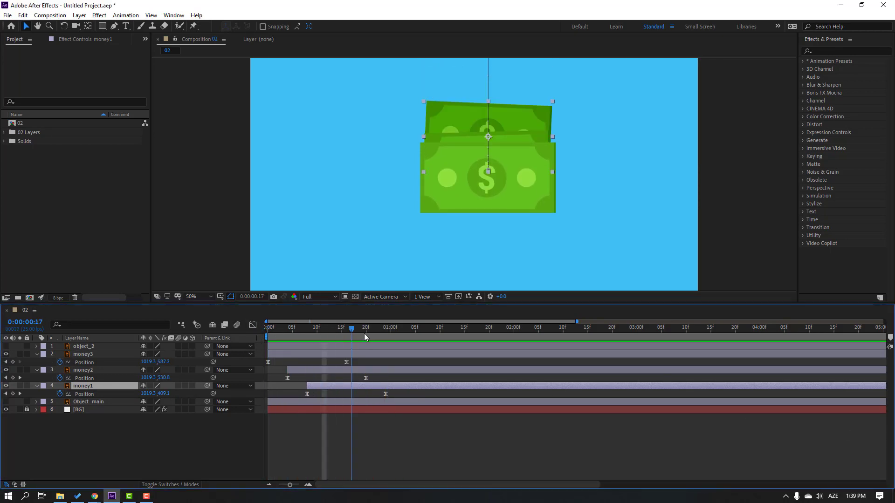
{"action": "left_click", "coordinate": [289, 373]}
Show money3's Rotation property at the first frame.
{"action": "left_click", "coordinate": [107, 355]}
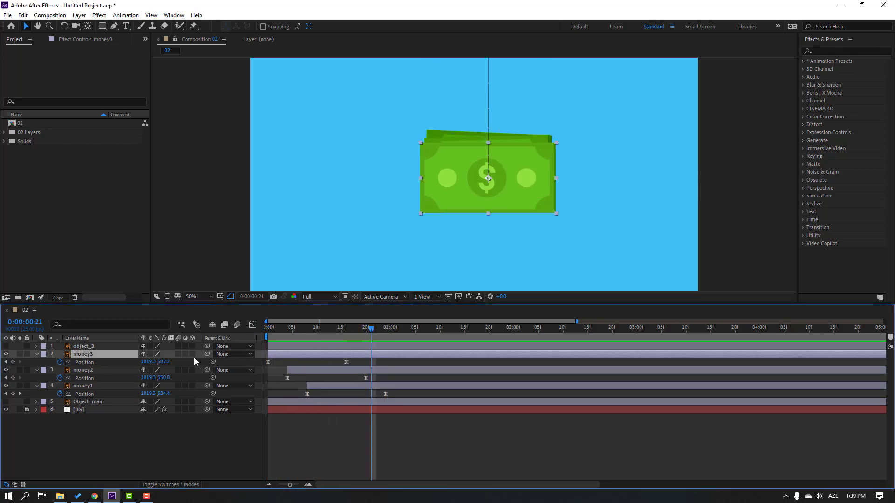
{"action": "left_click_drag", "start_coordinate": [348, 329], "coordinate": [258, 345]}
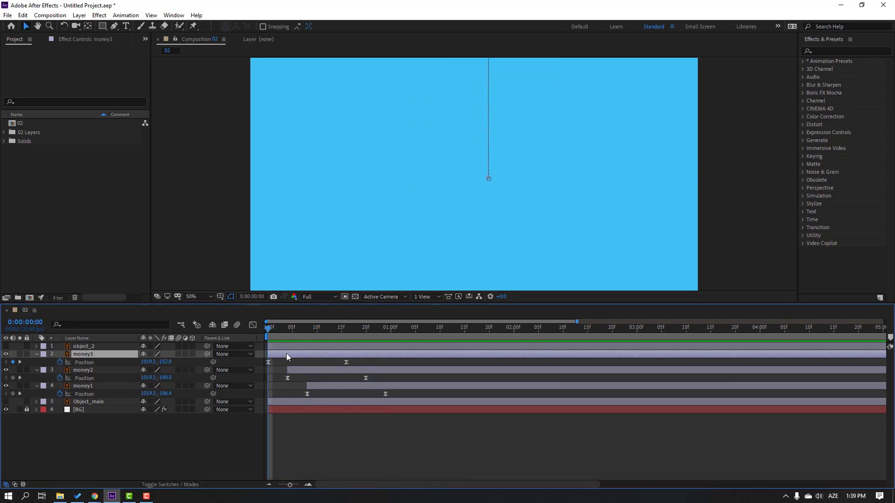
{"action": "key", "text": "shift+r"}
Keyframe money3's Rotation at 7° at 0:00 and 0° at landing, then preview.
{"action": "left_click", "coordinate": [60, 371]}
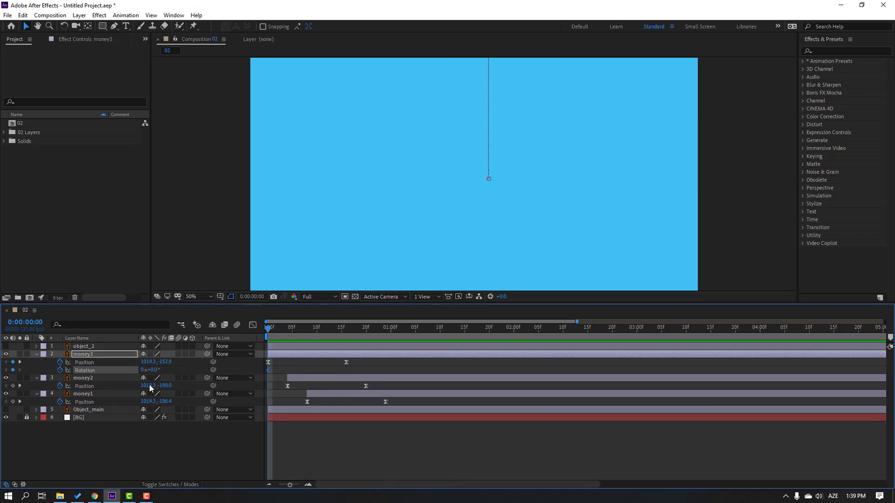
{"action": "left_click", "coordinate": [153, 371]}
{"action": "type", "text": "7"}
{"action": "key", "text": "Return"}
{"action": "left_click_drag", "start_coordinate": [269, 328], "coordinate": [345, 334]}
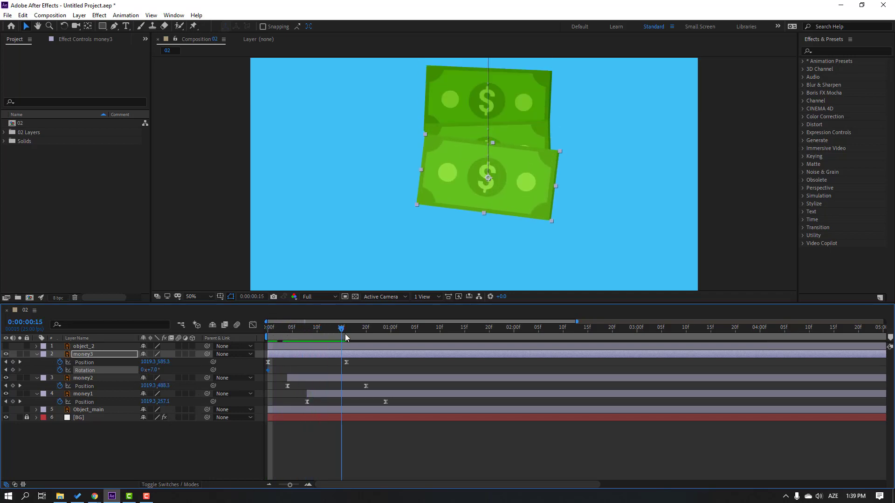
{"action": "left_click", "coordinate": [153, 370]}
{"action": "type", "text": "0"}
{"action": "key", "text": "Return"}
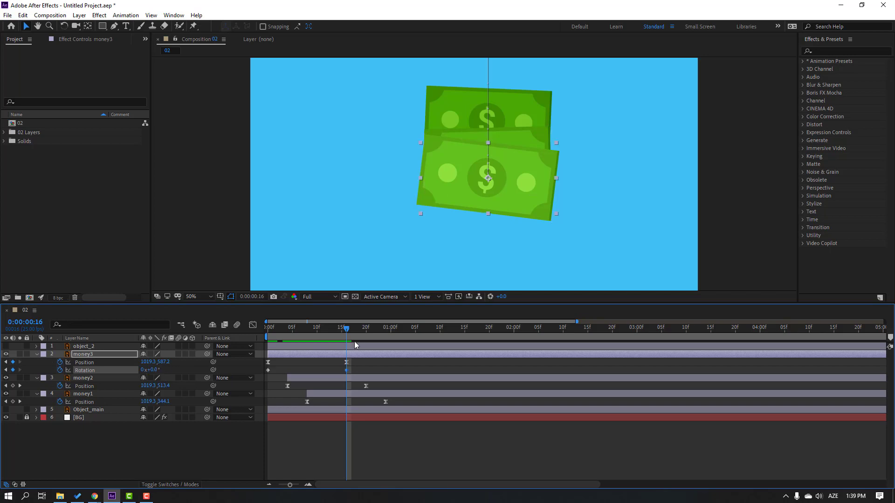
{"action": "key", "text": "space"}
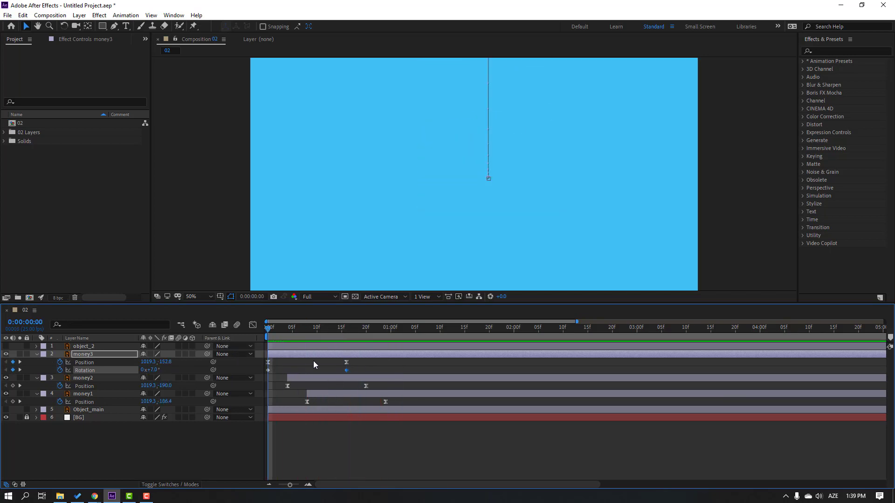
Apply Easy Ease to money3's rotation keyframes.
{"action": "left_click", "coordinate": [268, 370]}
{"action": "right_click", "coordinate": [267, 371]}
{"action": "mouse_move", "coordinate": [322, 364]}
{"action": "left_click", "coordinate": [405, 340]}
{"action": "left_click", "coordinate": [87, 378]}
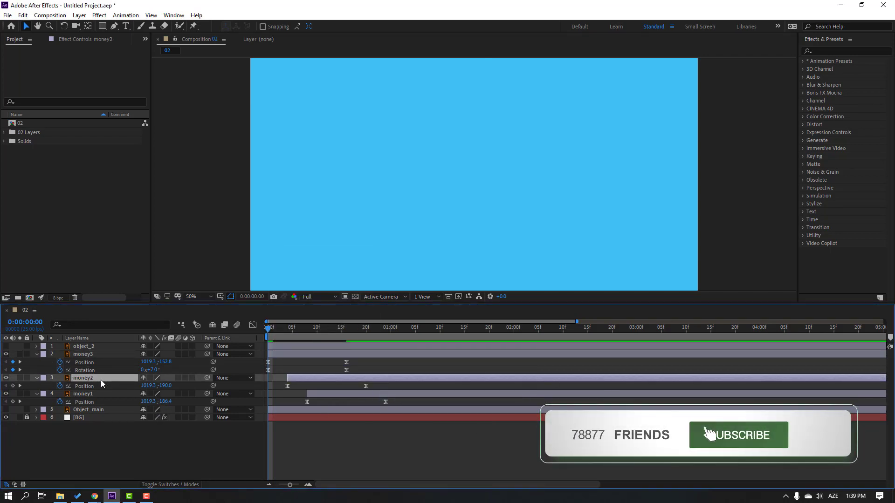
Keyframe money2's Rotation at -9° at its start and 0° at frame 20.
{"action": "key", "text": "shift+r"}
{"action": "left_click", "coordinate": [59, 394]}
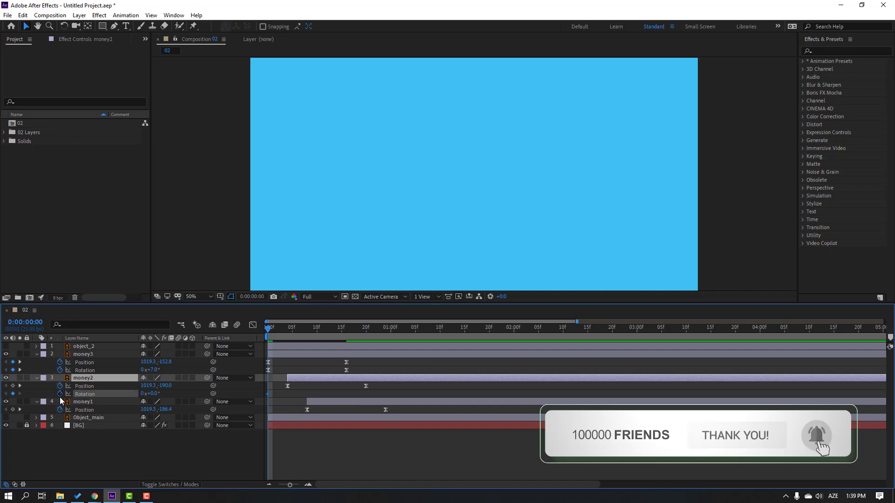
{"action": "left_click_drag", "start_coordinate": [267, 394], "coordinate": [287, 395]}
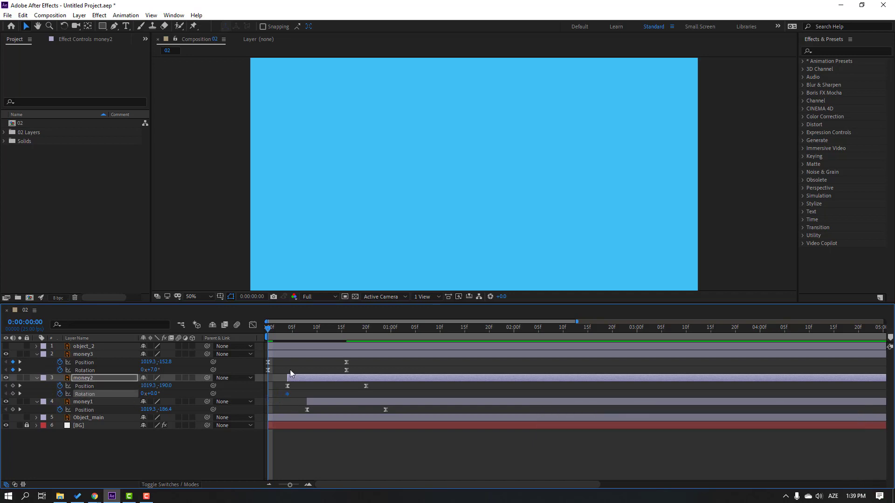
{"action": "left_click_drag", "start_coordinate": [280, 332], "coordinate": [290, 331]}
{"action": "left_click", "coordinate": [154, 394]}
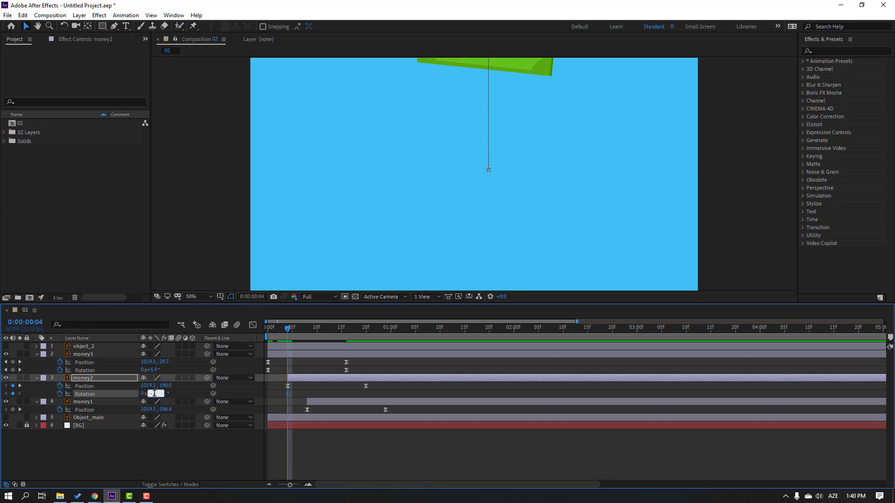
{"action": "type", "text": "-9"}
{"action": "key", "text": "Return"}
{"action": "left_click_drag", "start_coordinate": [284, 332], "coordinate": [366, 334]}
{"action": "left_click", "coordinate": [153, 394]}
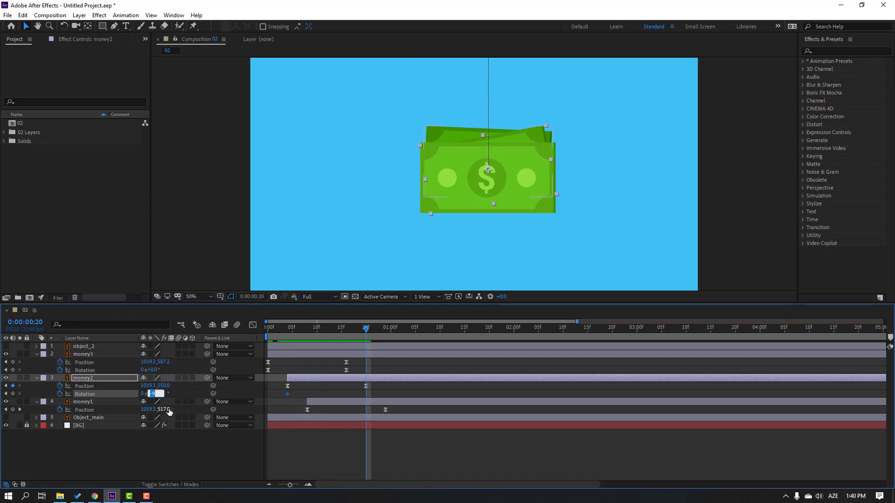
{"action": "type", "text": "0"}
{"action": "key", "text": "Return"}
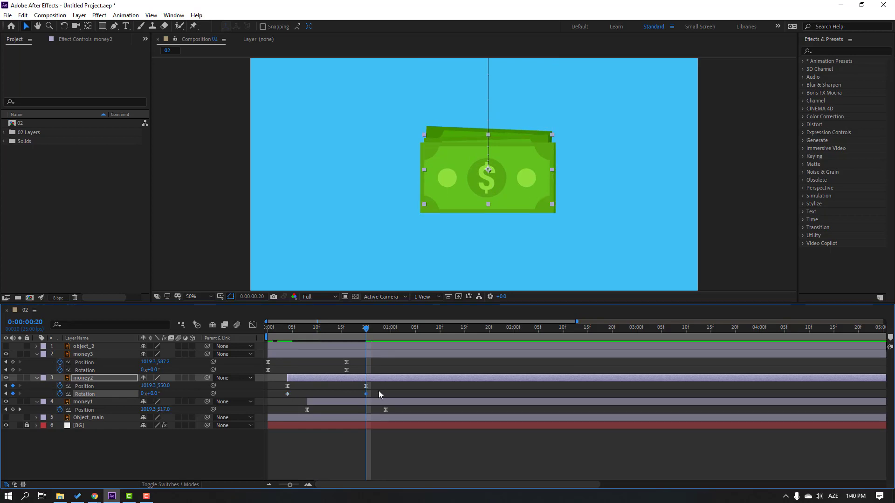
Apply Easy Ease to money2's rotation keyframes and return to frame 8.
{"action": "right_click", "coordinate": [287, 394]}
{"action": "mouse_move", "coordinate": [330, 389]}
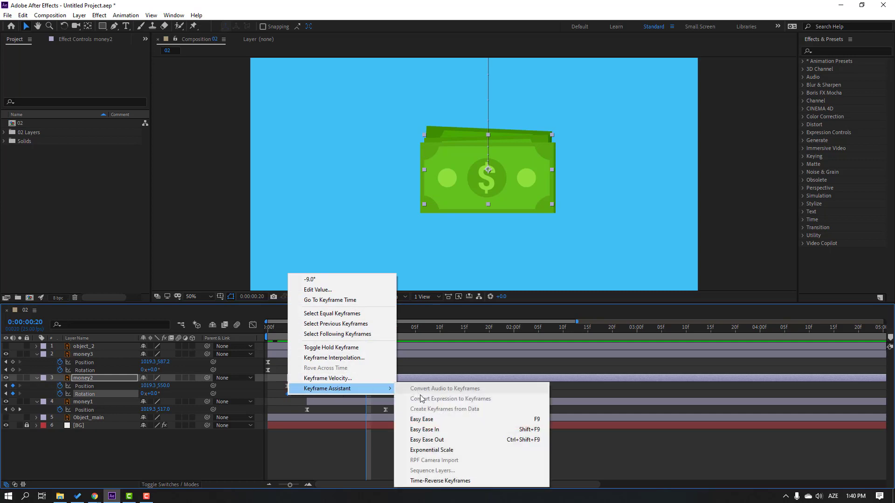
{"action": "left_click", "coordinate": [422, 419]}
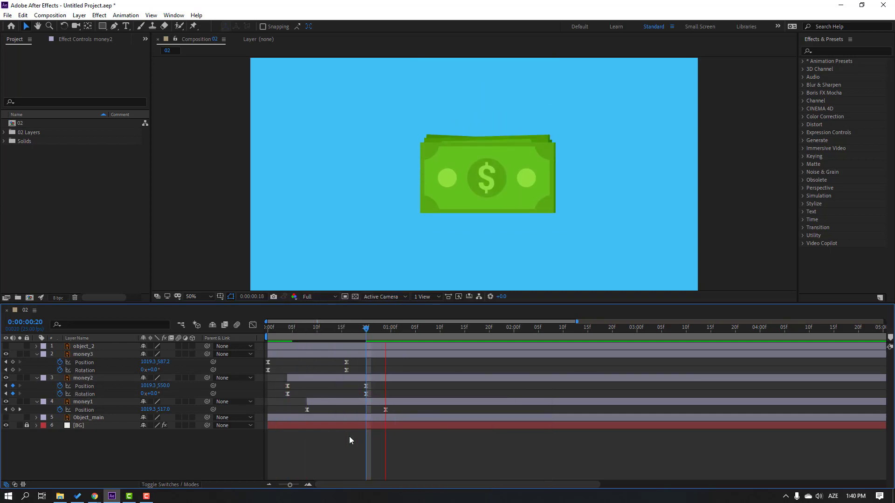
{"action": "left_click_drag", "start_coordinate": [335, 331], "coordinate": [307, 333]}
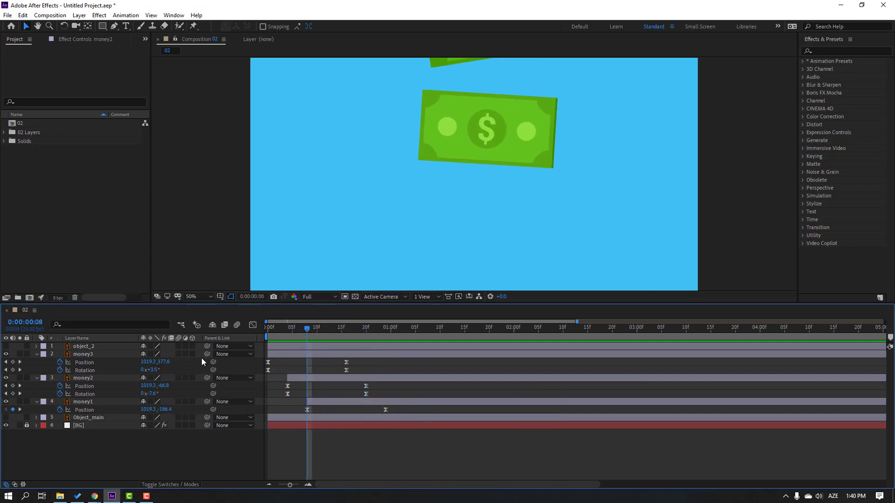
{"action": "left_click", "coordinate": [83, 403]}
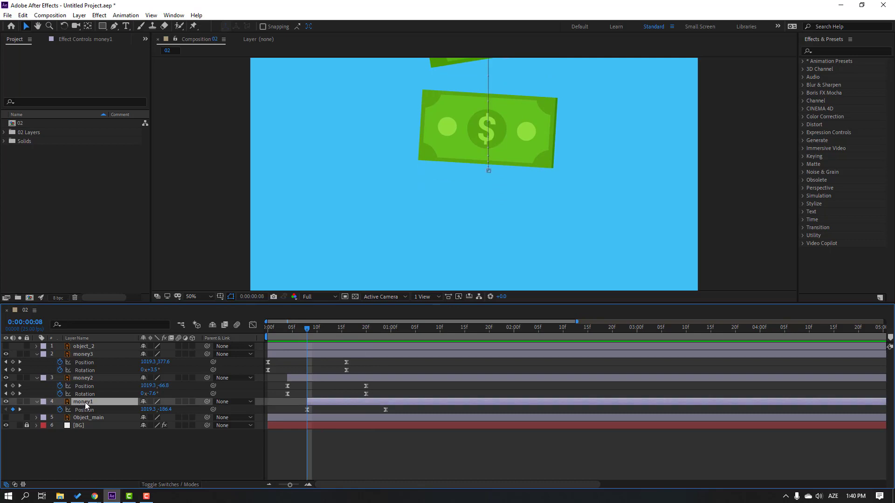
Keyframe money1's Rotation at 10° at frame 8 and -3° at frame 24.
{"action": "key", "text": "shift+r"}
{"action": "left_click", "coordinate": [59, 417]}
{"action": "left_click", "coordinate": [152, 418]}
{"action": "type", "text": "6"}
{"action": "key", "text": "BackSpace"}
{"action": "type", "text": "10"}
{"action": "key", "text": "Return"}
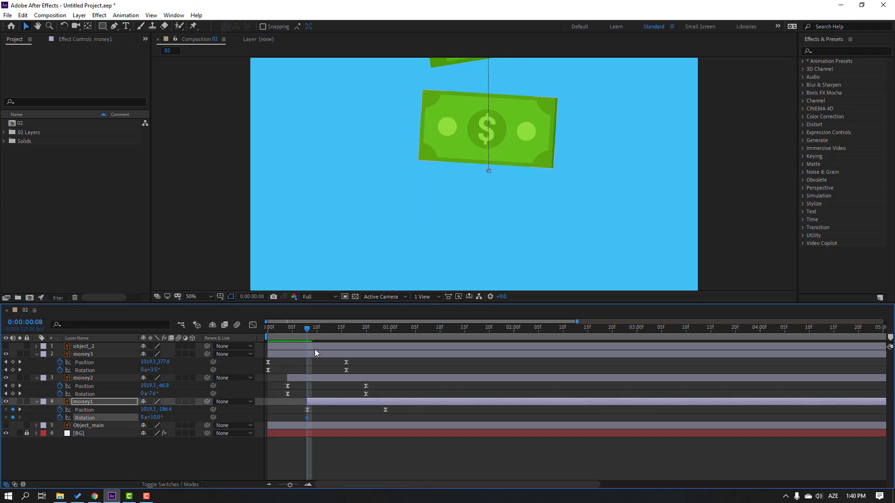
{"action": "left_click_drag", "start_coordinate": [318, 333], "coordinate": [391, 339]}
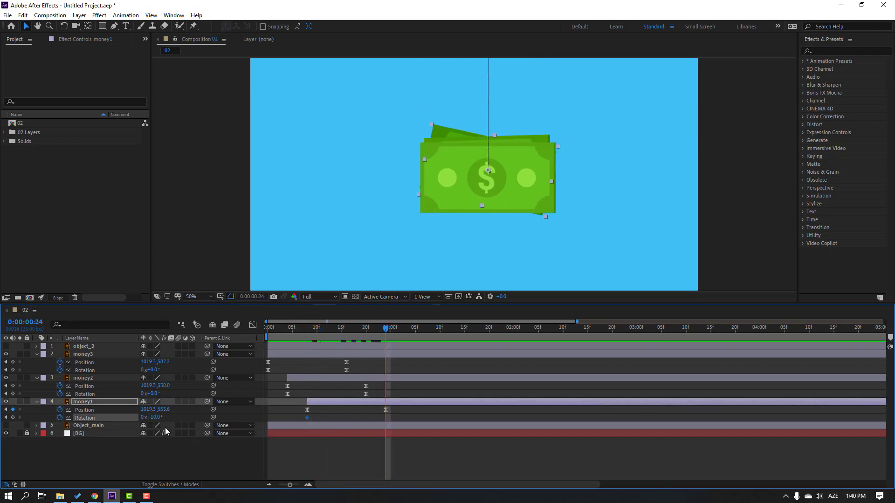
{"action": "left_click", "coordinate": [156, 418]}
{"action": "type", "text": "-3"}
{"action": "key", "text": "Return"}
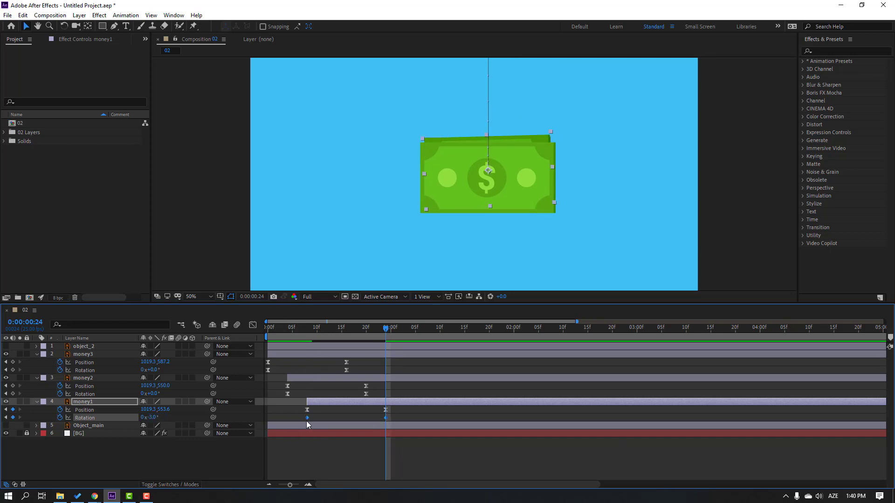
Ease money1's rotation keyframes, preview, and zoom the view out to 25%.
{"action": "right_click", "coordinate": [307, 421]}
{"action": "mouse_move", "coordinate": [386, 419]}
{"action": "left_click", "coordinate": [455, 353]}
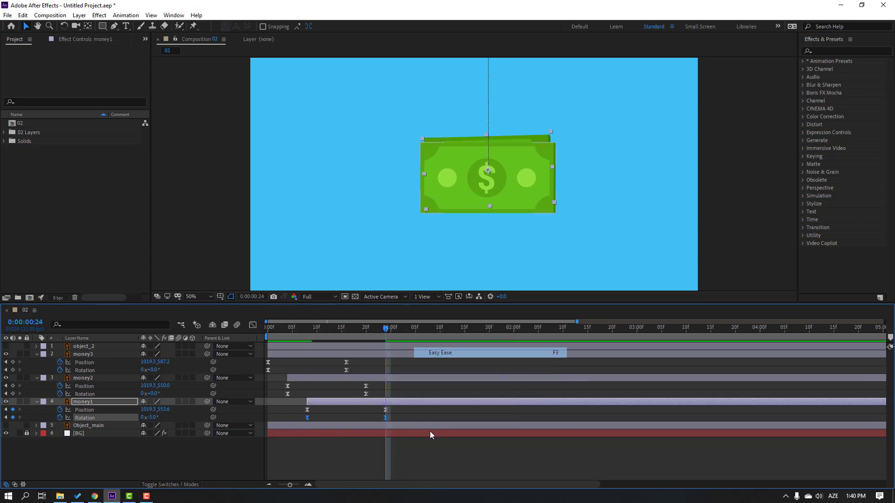
{"action": "key", "text": "space"}
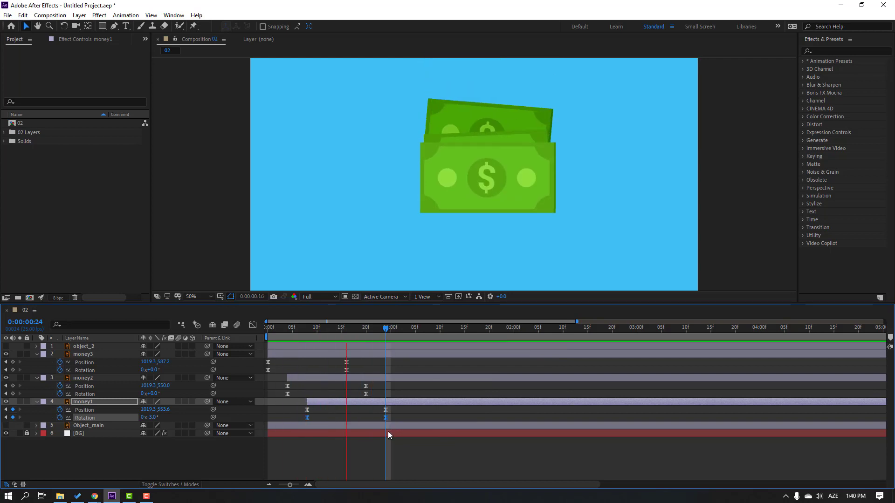
{"action": "key", "text": "space"}
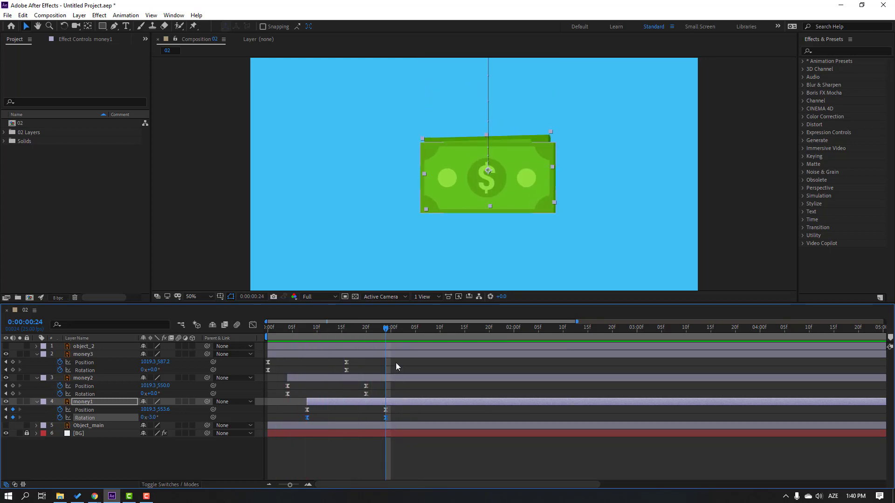
{"action": "left_click", "coordinate": [343, 199]}
{"action": "key", "text": "comma"}
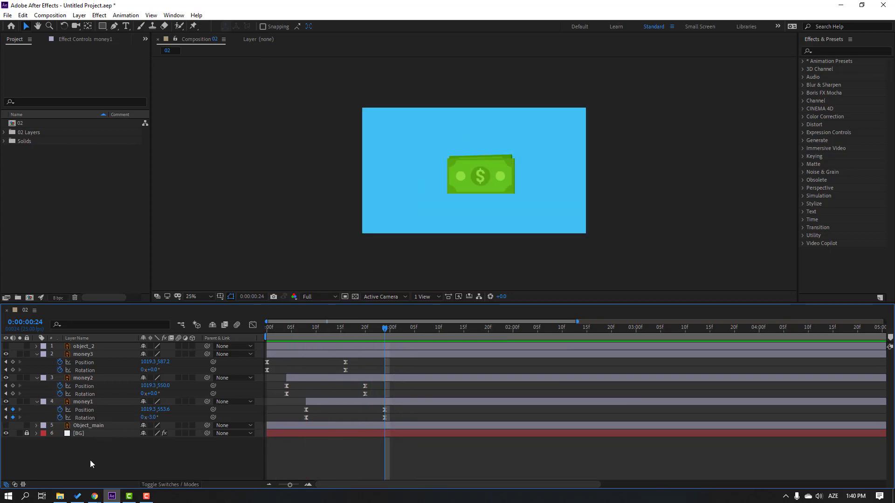
Add a new Null Object layer to the composition.
{"action": "right_click", "coordinate": [77, 458]}
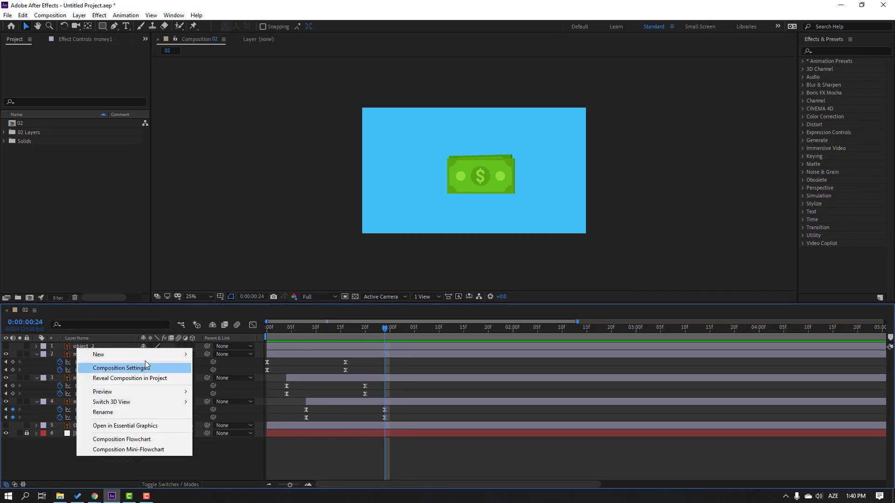
{"action": "mouse_move", "coordinate": [149, 355]}
{"action": "left_click", "coordinate": [220, 409]}
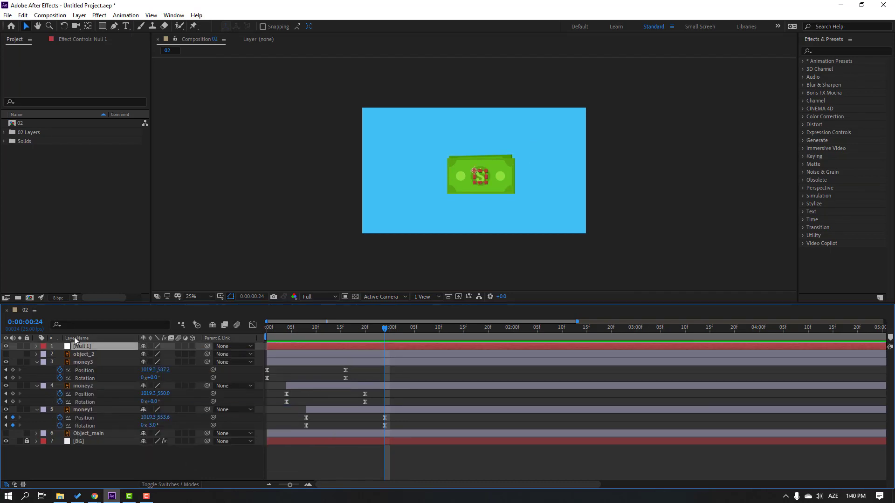
{"action": "left_click", "coordinate": [88, 27]}
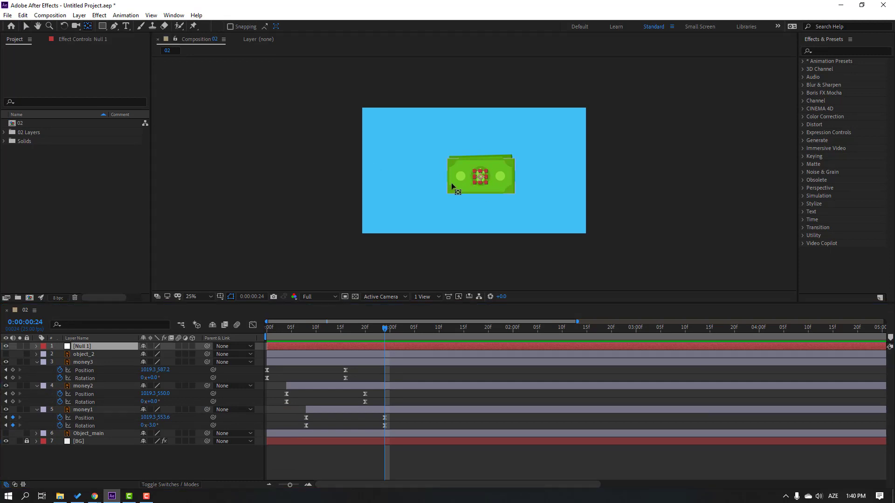
{"action": "left_click", "coordinate": [26, 26]}
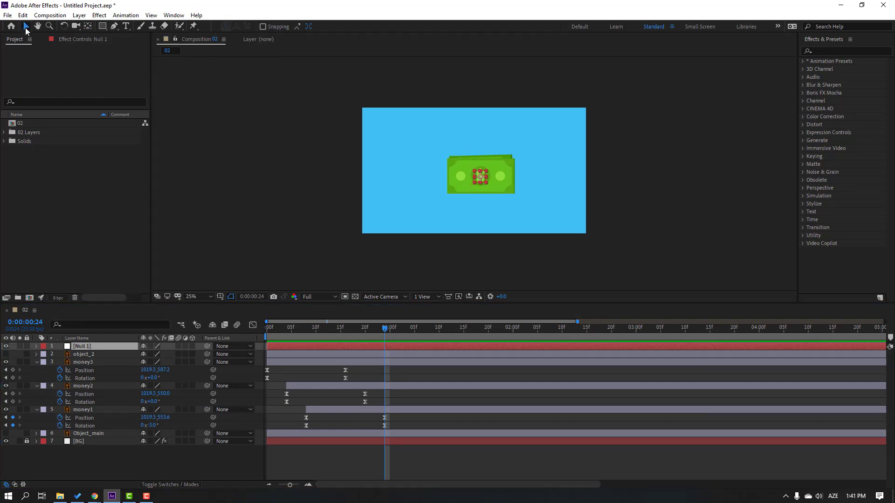
Select the money3, money2 and money1 layers together.
{"action": "left_click", "coordinate": [83, 363]}
{"action": "left_click", "coordinate": [84, 387], "text": "ctrl"}
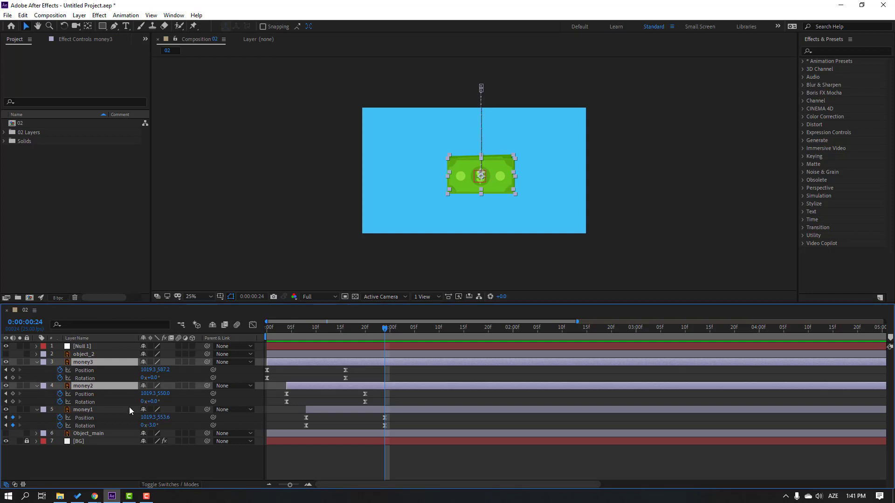
{"action": "left_click", "coordinate": [87, 412], "text": "ctrl"}
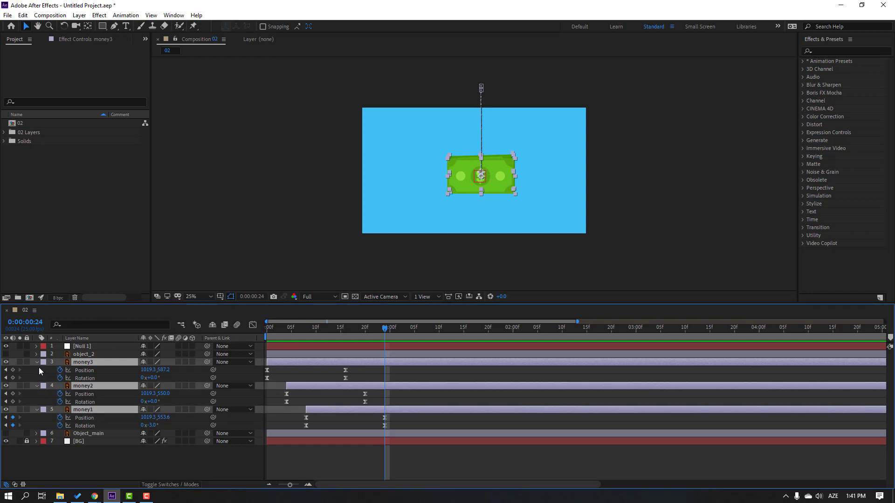
Collapse the bills' properties and parent all three to Null 1.
{"action": "key", "text": "u"}
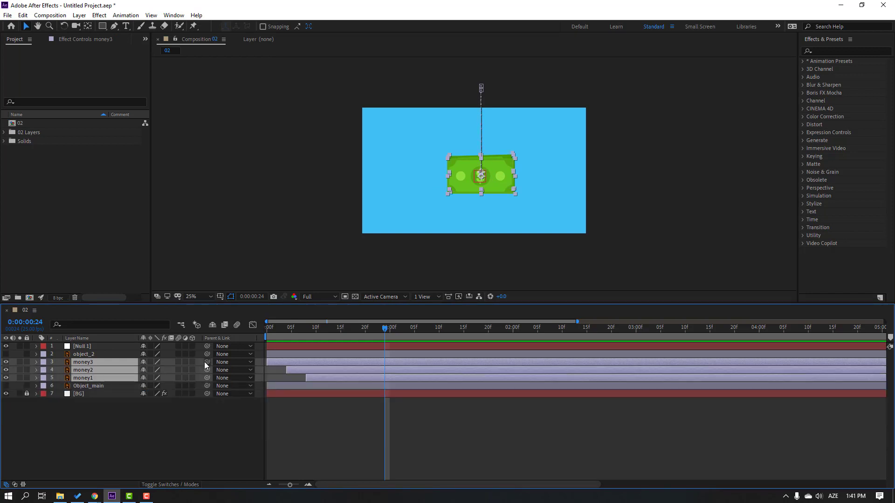
{"action": "left_click_drag", "start_coordinate": [208, 365], "coordinate": [87, 352]}
{"action": "left_click", "coordinate": [82, 349]}
Keyframe Null 1's Position Y at 590 (0:23), 322 (1:10) and 588 (1:19).
{"action": "key", "text": "Page_Up"}
{"action": "key", "text": "p"}
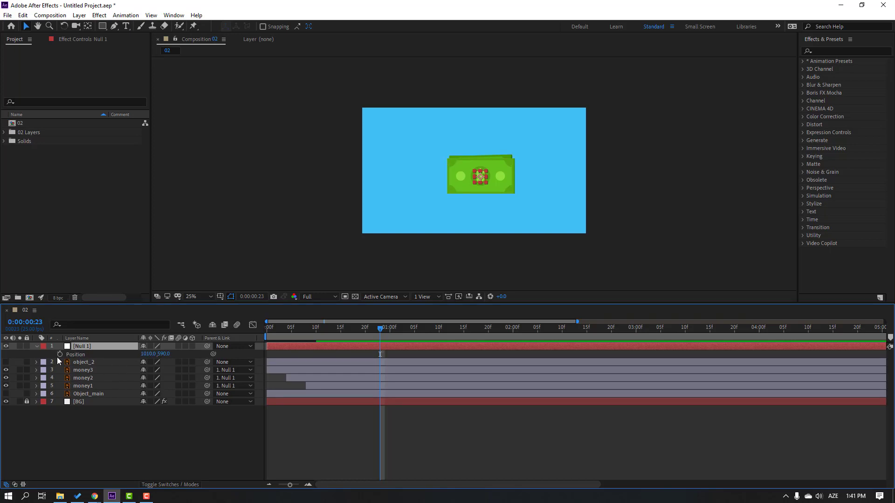
{"action": "left_click", "coordinate": [60, 355]}
{"action": "left_click_drag", "start_coordinate": [380, 334], "coordinate": [440, 334]}
{"action": "left_click_drag", "start_coordinate": [169, 358], "coordinate": [41, 358]}
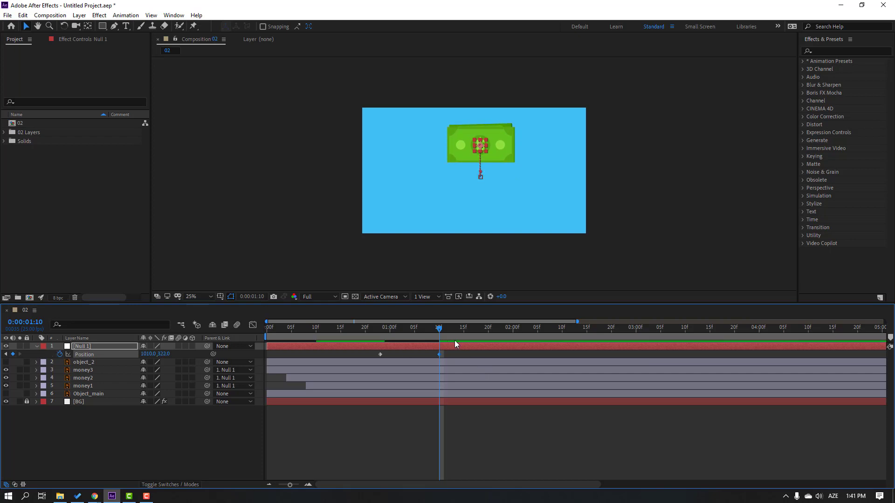
{"action": "left_click_drag", "start_coordinate": [459, 331], "coordinate": [484, 332]}
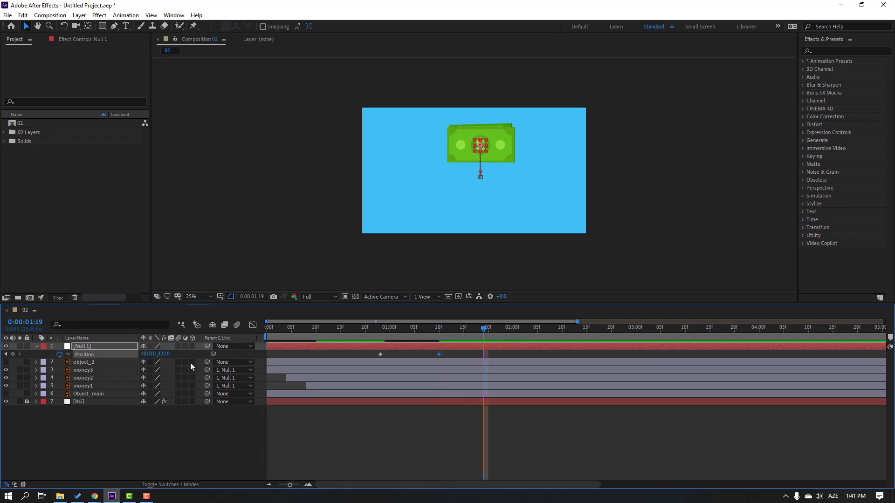
{"action": "left_click_drag", "start_coordinate": [164, 354], "coordinate": [292, 349]}
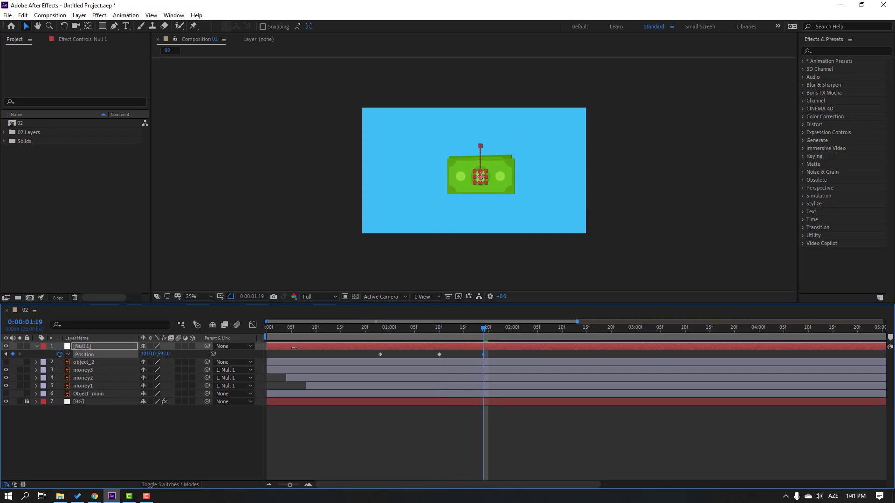
Make the Object_main and object_2 envelope layers visible again.
{"action": "left_click", "coordinate": [88, 394]}
{"action": "left_click", "coordinate": [6, 395]}
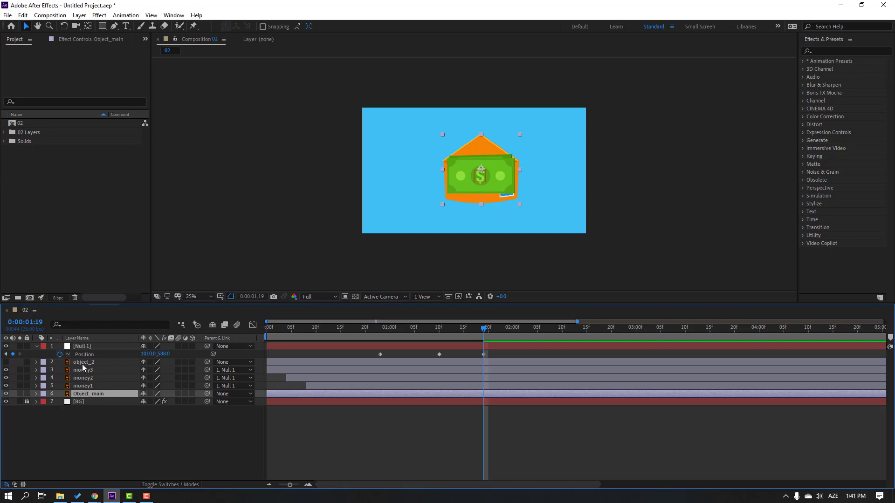
{"action": "left_click", "coordinate": [83, 364]}
{"action": "left_click", "coordinate": [6, 363]}
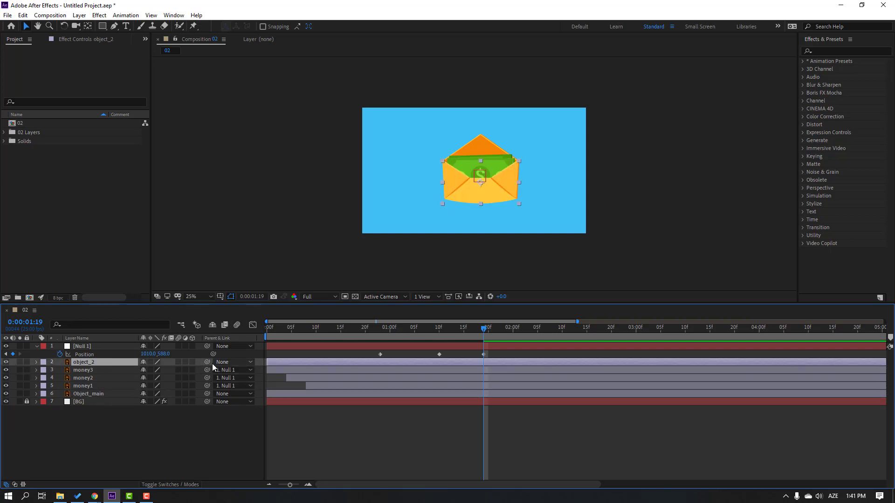
Parent object_2 to Object_main and show Object_main's Position at 1:05.
{"action": "left_click_drag", "start_coordinate": [207, 362], "coordinate": [96, 396]}
{"action": "left_click", "coordinate": [88, 397]}
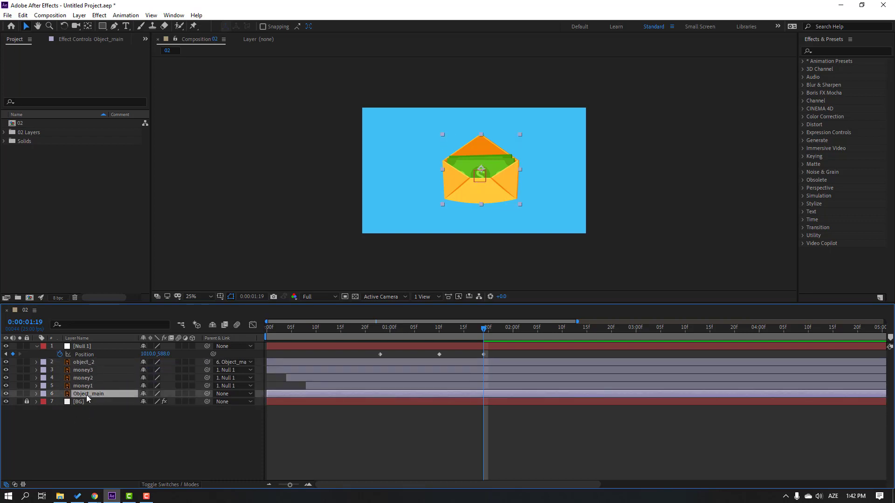
{"action": "key", "text": "p"}
{"action": "left_click_drag", "start_coordinate": [455, 329], "coordinate": [414, 329]}
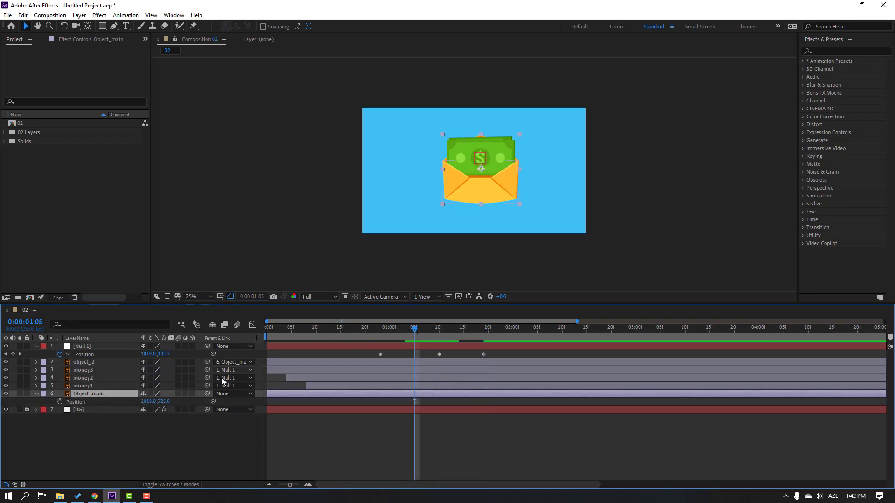
Keyframe the envelope below the frame at 1:05, rising into place by 1:19.
{"action": "left_click", "coordinate": [59, 402]}
{"action": "left_click_drag", "start_coordinate": [164, 402], "coordinate": [551, 362]}
{"action": "left_click_drag", "start_coordinate": [413, 329], "coordinate": [483, 329]}
{"action": "left_click_drag", "start_coordinate": [165, 402], "coordinate": [36, 410]}
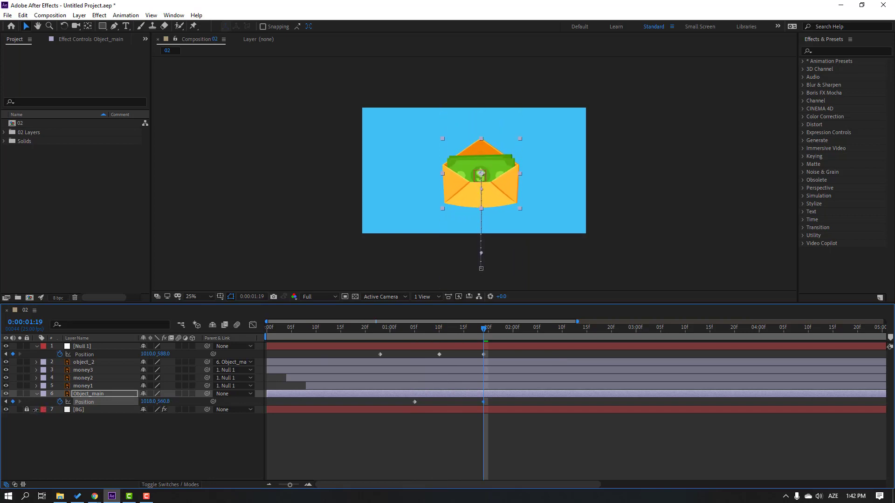
{"action": "left_click_drag", "start_coordinate": [381, 329], "coordinate": [498, 336]}
Apply Easy Ease to Object_main's and Null 1's Position keyframes, then preview.
{"action": "left_click_drag", "start_coordinate": [506, 399], "coordinate": [401, 412]}
{"action": "right_click", "coordinate": [416, 404]}
{"action": "mouse_move", "coordinate": [503, 395]}
{"action": "left_click", "coordinate": [548, 427]}
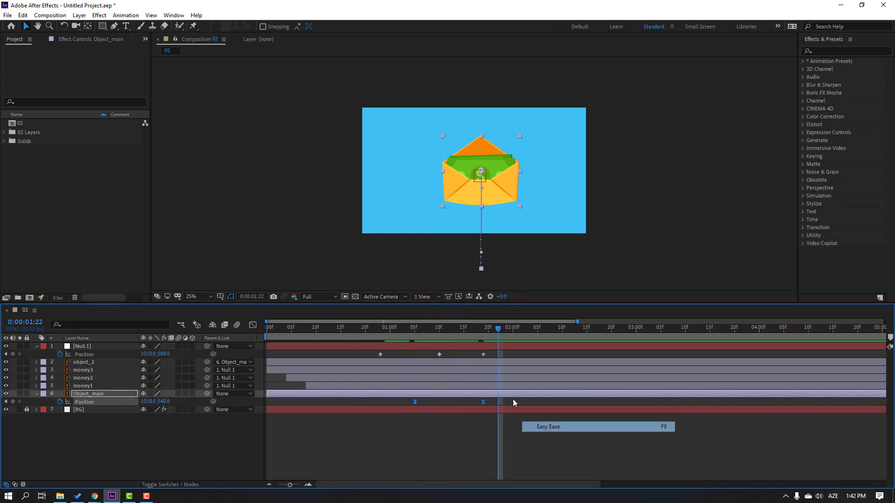
{"action": "left_click_drag", "start_coordinate": [514, 353], "coordinate": [358, 368]}
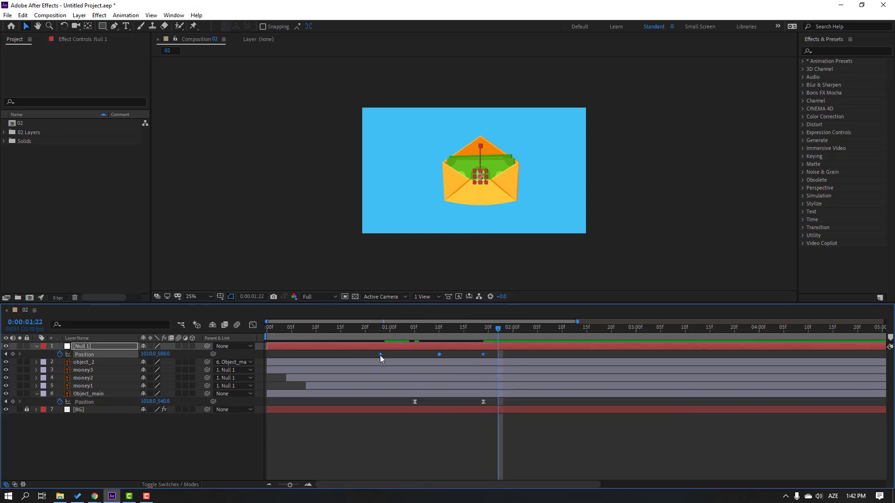
{"action": "right_click", "coordinate": [381, 355]}
{"action": "mouse_move", "coordinate": [466, 471]}
{"action": "left_click", "coordinate": [541, 410]}
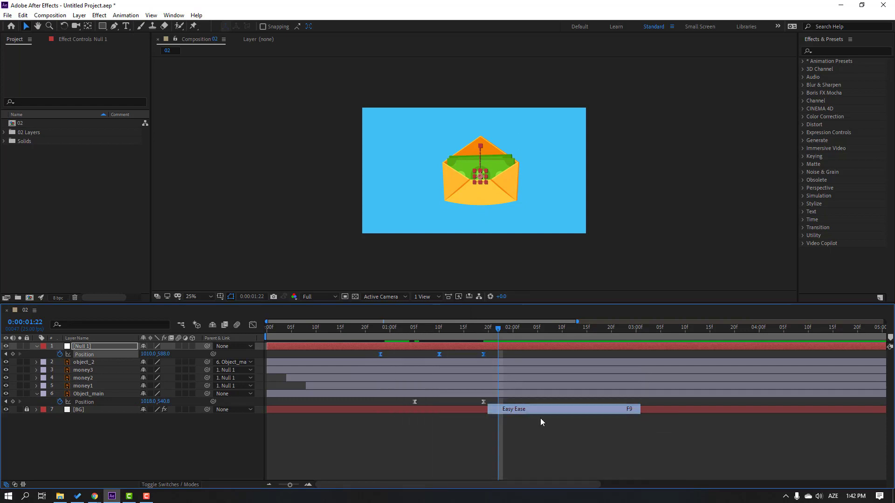
{"action": "left_click", "coordinate": [541, 422]}
{"action": "key", "text": "space"}
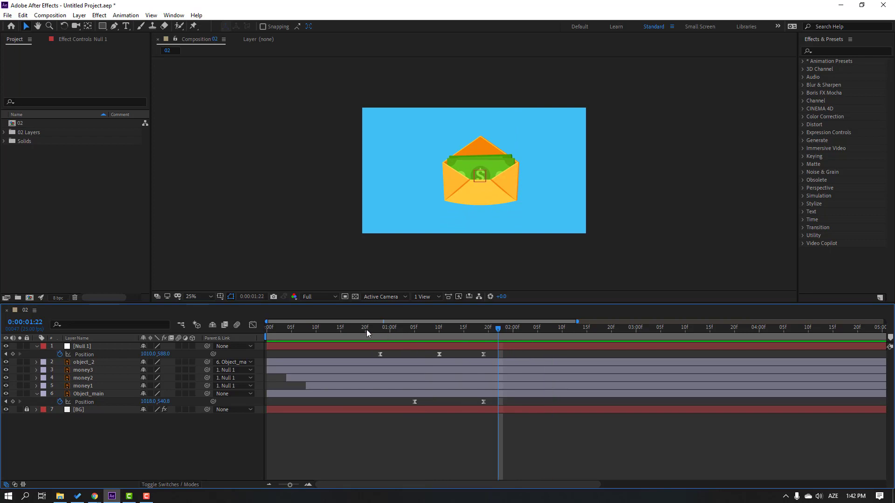
In the Graph Editor, drag Null 1's Position influence handles left so each move spikes to about 2000 px/sec, then tapers.
{"action": "key", "text": "space"}
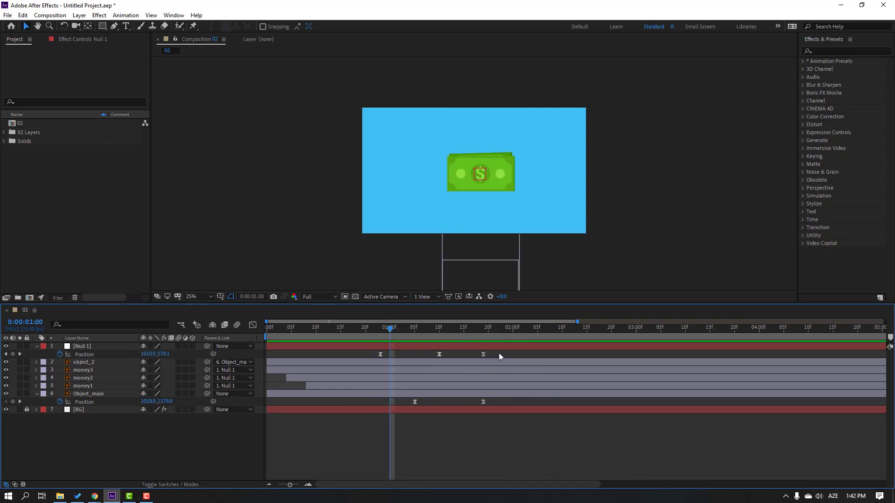
{"action": "left_click_drag", "start_coordinate": [500, 359], "coordinate": [345, 370]}
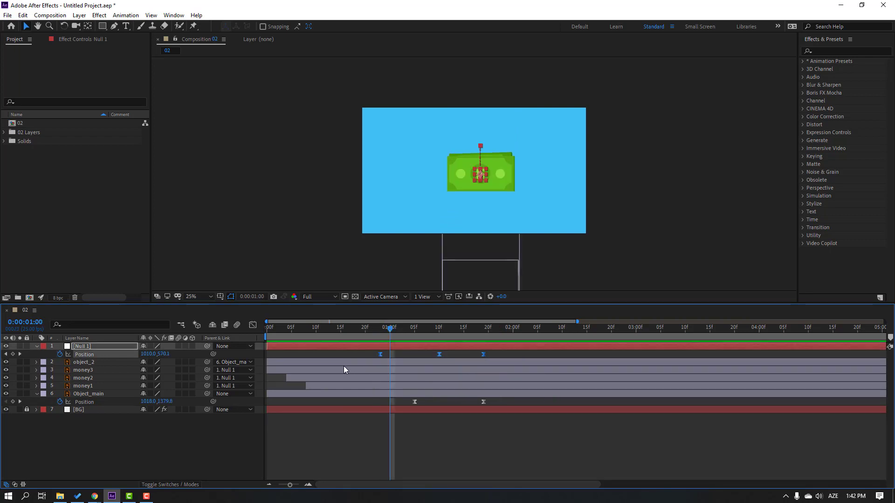
{"action": "left_click", "coordinate": [253, 325]}
{"action": "left_click_drag", "start_coordinate": [416, 451], "coordinate": [359, 468]}
{"action": "left_click_drag", "start_coordinate": [429, 458], "coordinate": [411, 458]}
{"action": "left_click_drag", "start_coordinate": [476, 457], "coordinate": [465, 458]}
{"action": "key", "text": "space"}
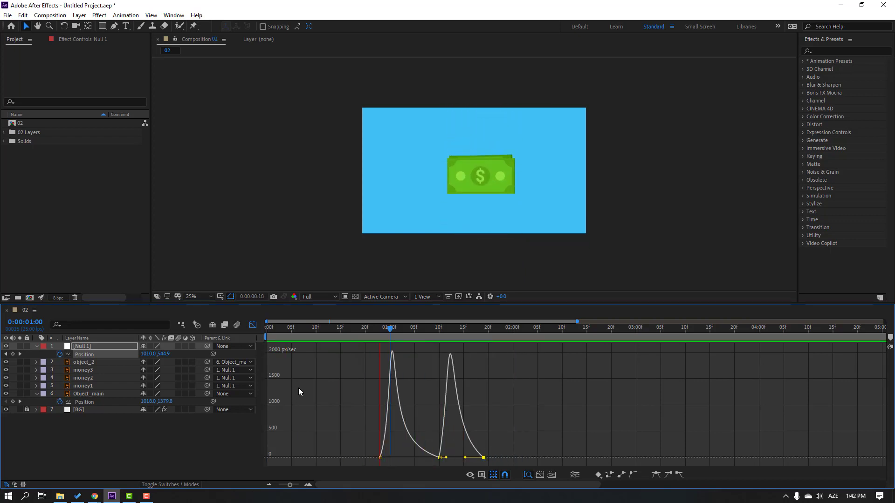
{"action": "key", "text": "space"}
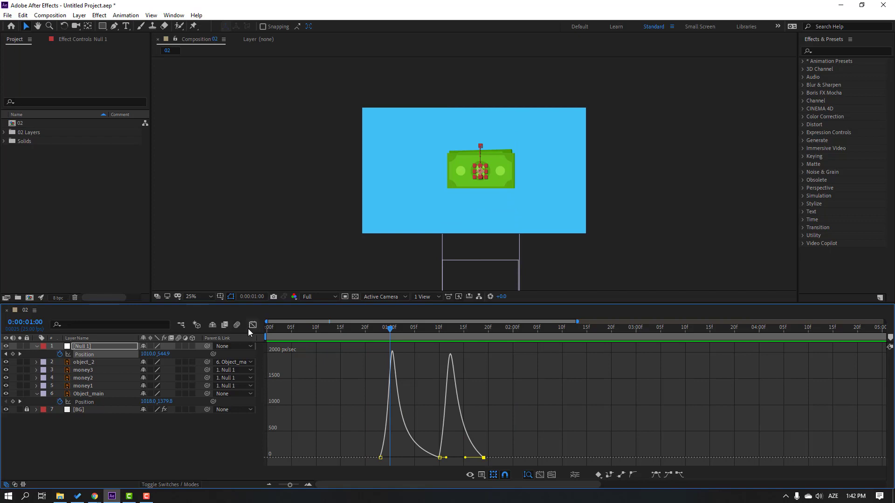
{"action": "left_click", "coordinate": [253, 325]}
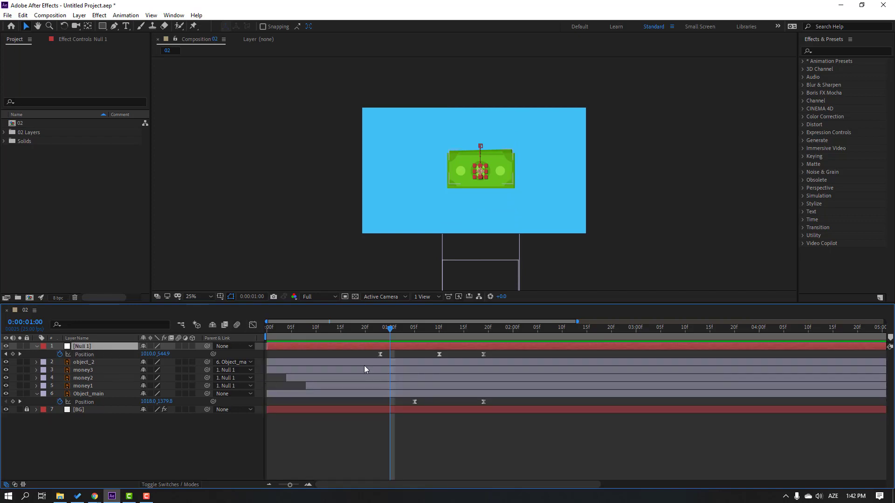
{"action": "key", "text": "shift+r"}
Keyframe Null 1's Rotation at 0° (0:00:00:23), 15° (0:00:01:10) and 0° (0:00:01:19).
{"action": "key", "text": "Page_Up"}
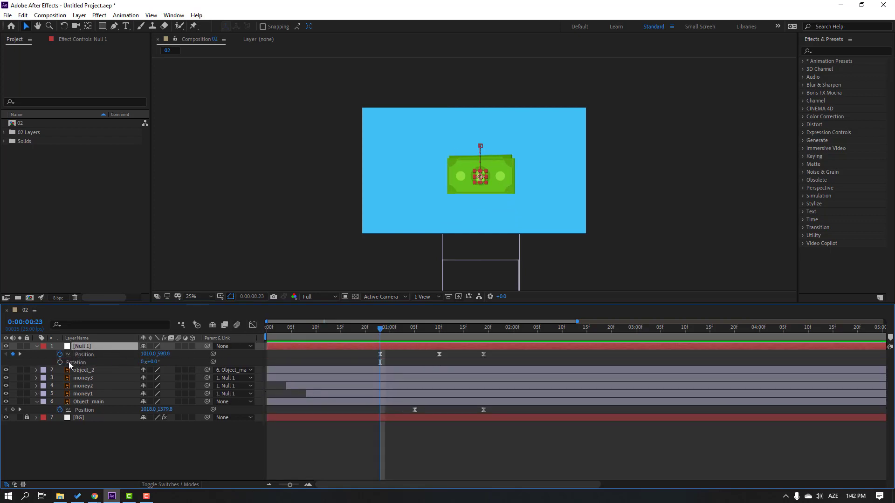
{"action": "left_click", "coordinate": [60, 362]}
{"action": "left_click_drag", "start_coordinate": [381, 329], "coordinate": [438, 332]}
{"action": "left_click_drag", "start_coordinate": [153, 362], "coordinate": [167, 364]}
{"action": "left_click_drag", "start_coordinate": [447, 331], "coordinate": [483, 338]}
{"action": "left_click", "coordinate": [156, 362]}
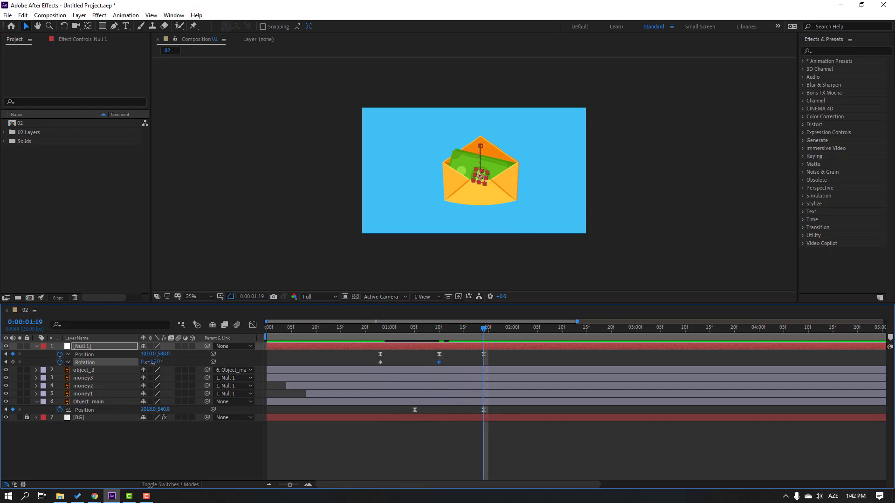
{"action": "type", "text": "0"}
{"action": "key", "text": "Return"}
Apply Easy Ease to the Rotation keyframes, preview, and collapse Object_main's properties.
{"action": "left_click_drag", "start_coordinate": [501, 370], "coordinate": [381, 367]}
{"action": "right_click", "coordinate": [382, 367]}
{"action": "mouse_move", "coordinate": [455, 479]}
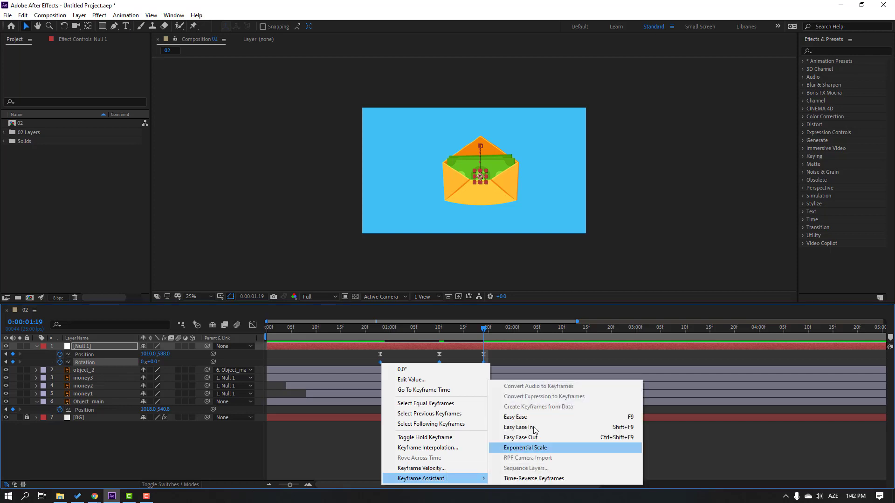
{"action": "left_click", "coordinate": [532, 417]}
{"action": "left_click", "coordinate": [339, 451]}
{"action": "key", "text": "space"}
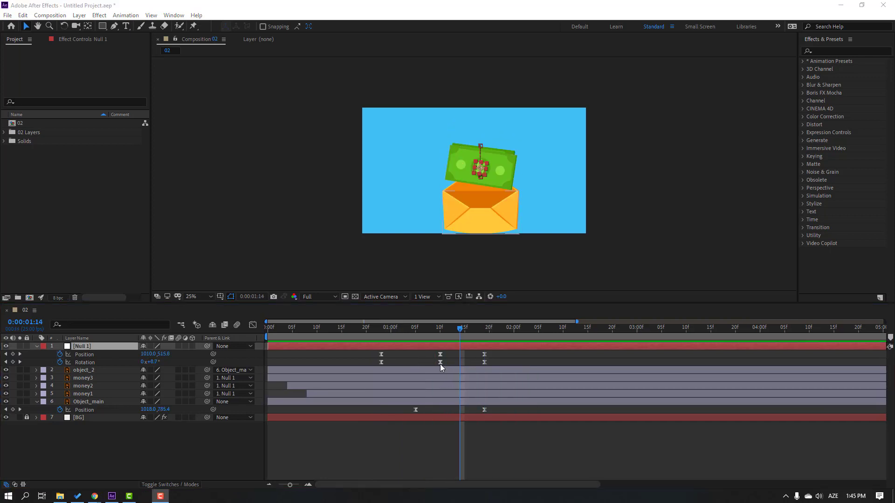
{"action": "left_click", "coordinate": [464, 329]}
{"action": "left_click", "coordinate": [121, 428]}
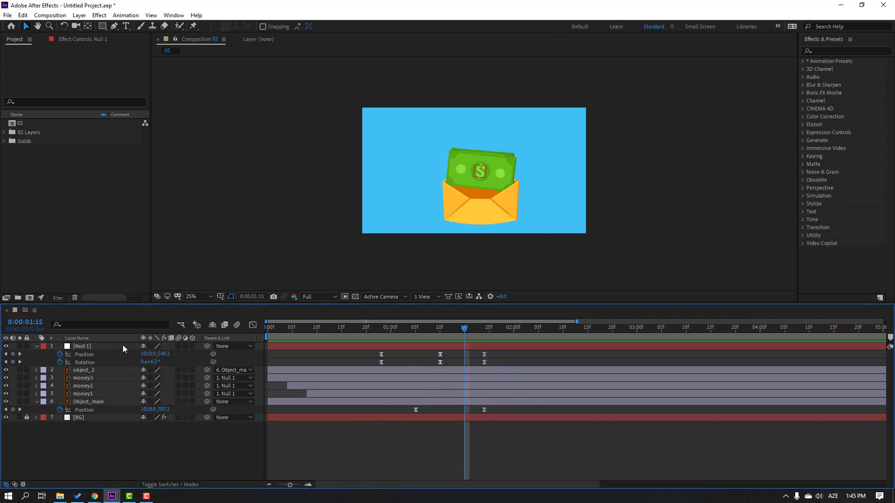
{"action": "left_click", "coordinate": [37, 404]}
At 0:00:00:14, draw a two-point vertical Pen line left of the bills.
{"action": "key", "text": "u"}
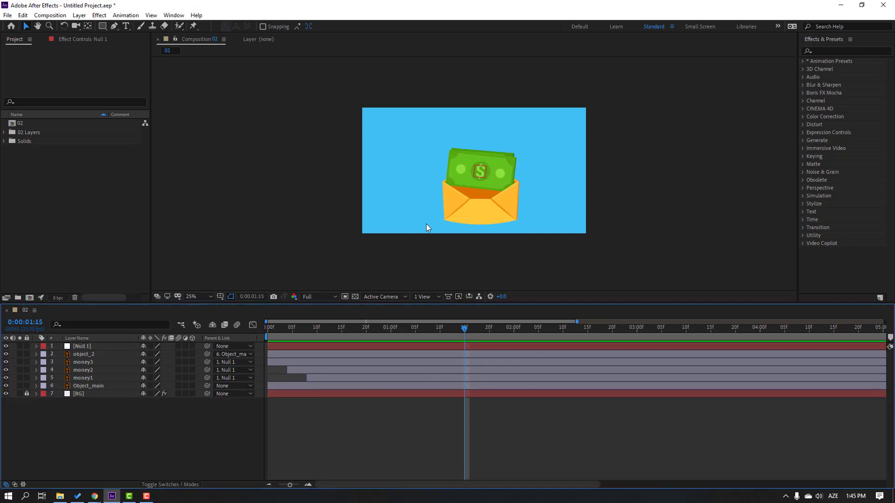
{"action": "left_click_drag", "start_coordinate": [464, 330], "coordinate": [440, 330]}
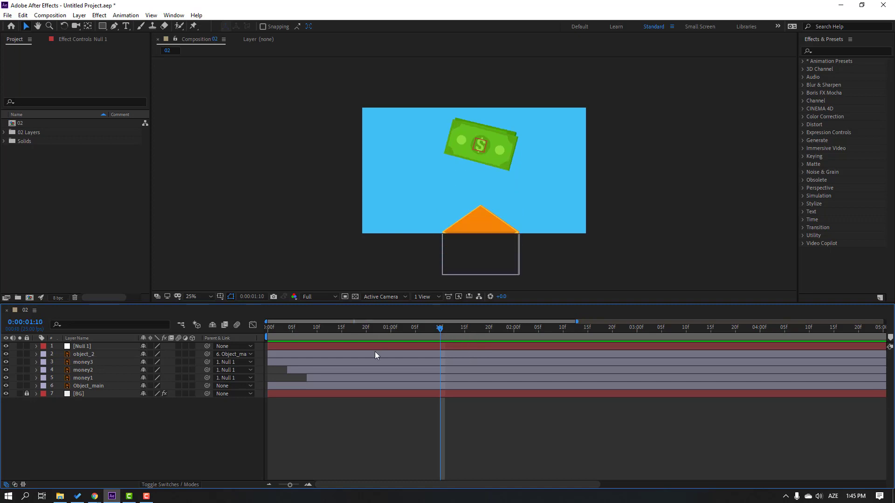
{"action": "left_click", "coordinate": [114, 26]}
{"action": "left_click", "coordinate": [430, 329]}
{"action": "left_click_drag", "start_coordinate": [400, 333], "coordinate": [337, 329]}
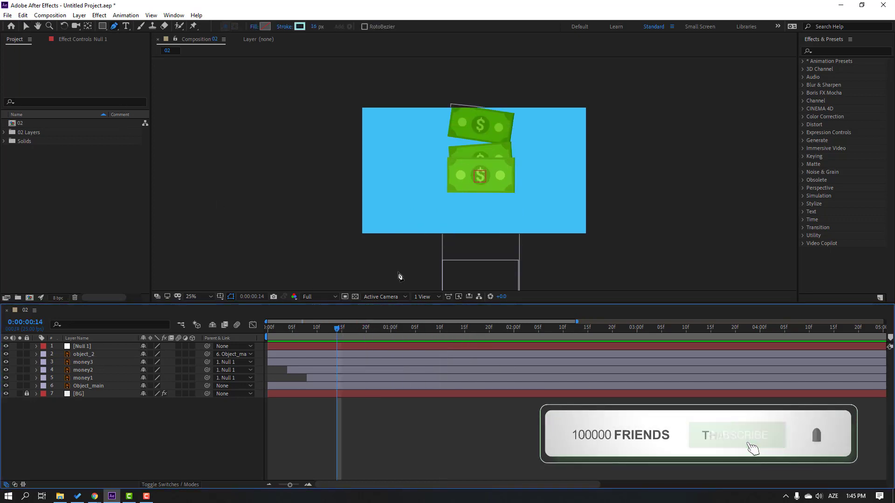
{"action": "left_click", "coordinate": [417, 163]}
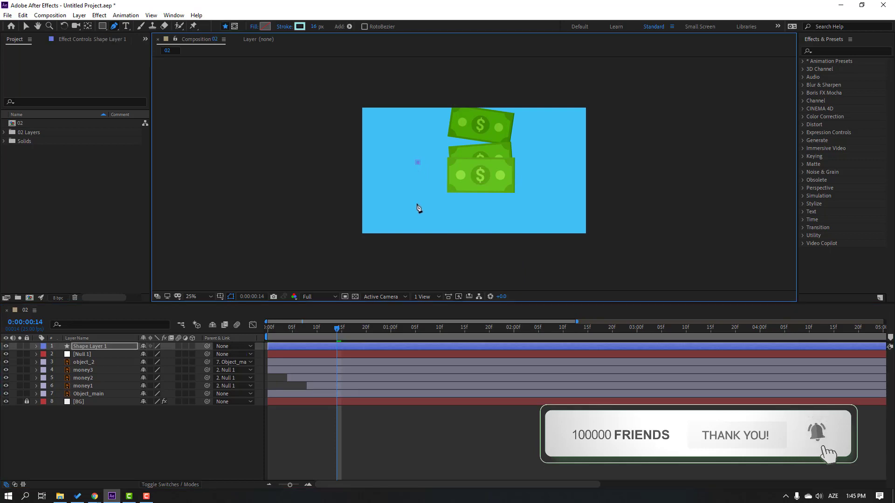
{"action": "left_click", "coordinate": [417, 206]}
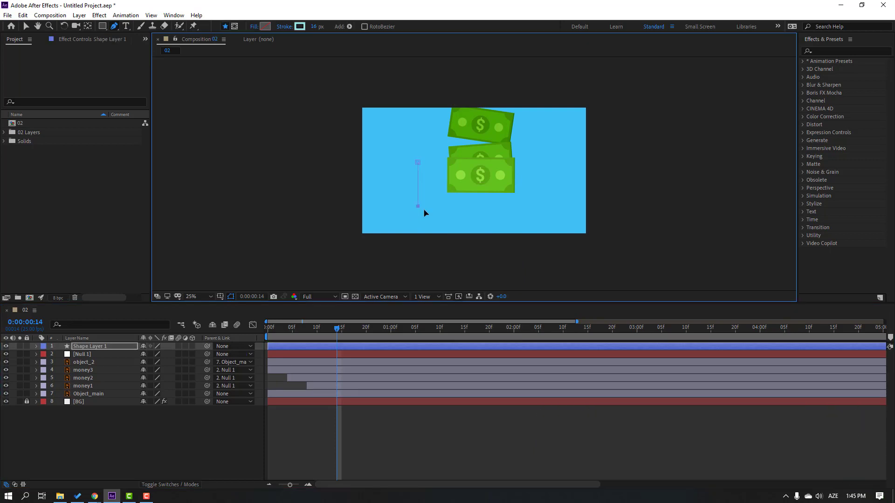
{"action": "left_click", "coordinate": [26, 26]}
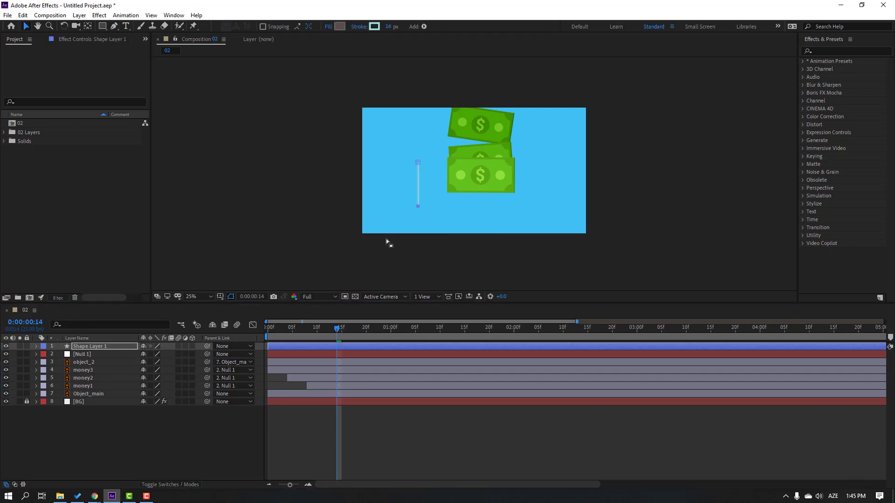
Set the line's stroke to the eyedropped background blue with lowered saturation, then select the layer to rename it.
{"action": "key", "text": "period"}
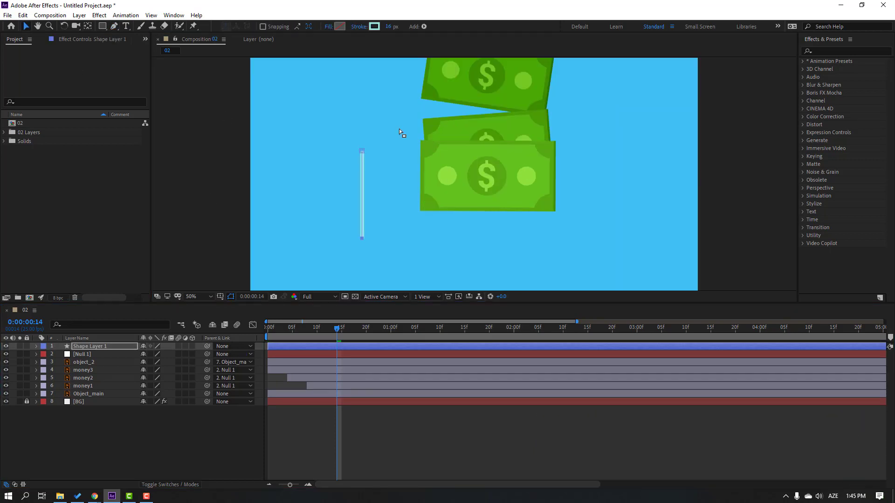
{"action": "left_click", "coordinate": [374, 27]}
{"action": "left_click_drag", "start_coordinate": [253, 275], "coordinate": [231, 191]}
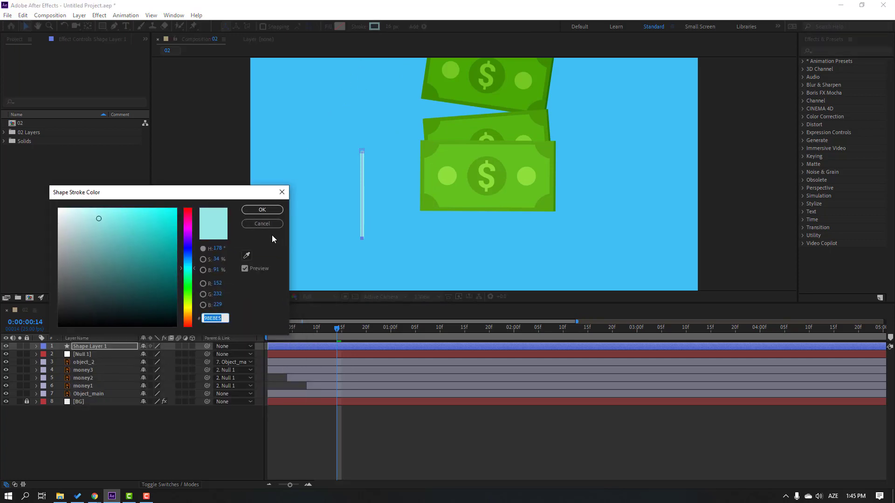
{"action": "left_click", "coordinate": [246, 255]}
{"action": "left_click", "coordinate": [326, 111]}
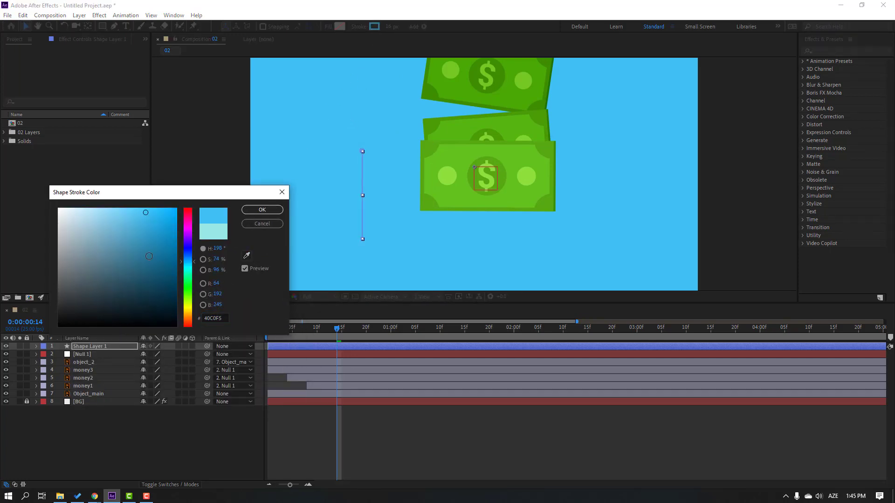
{"action": "left_click_drag", "start_coordinate": [144, 214], "coordinate": [127, 212]}
{"action": "left_click", "coordinate": [258, 211]}
{"action": "left_click", "coordinate": [180, 415]}
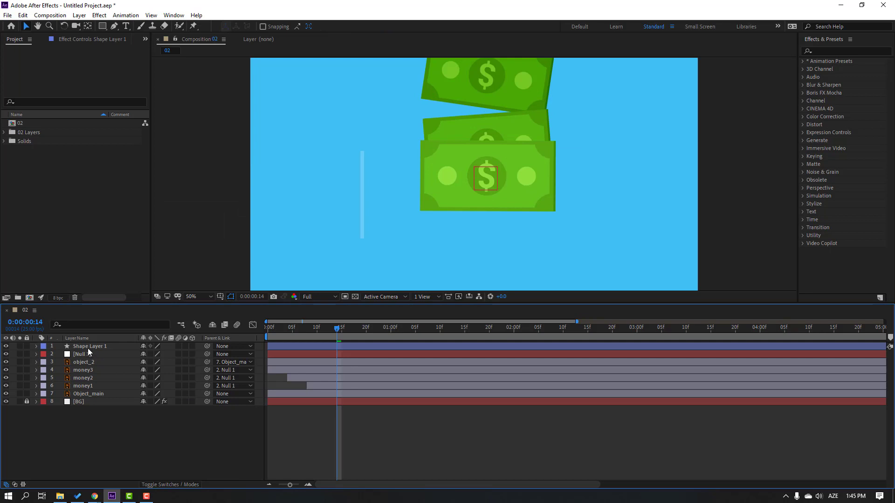
{"action": "left_click", "coordinate": [88, 349]}
{"action": "key", "text": "Return"}
Name the shape layer 'line' and set Shape 1's Stroke 1 Line Cap to Round Cap.
{"action": "type", "text": "line"}
{"action": "key", "text": "Return"}
{"action": "left_click", "coordinate": [36, 347]}
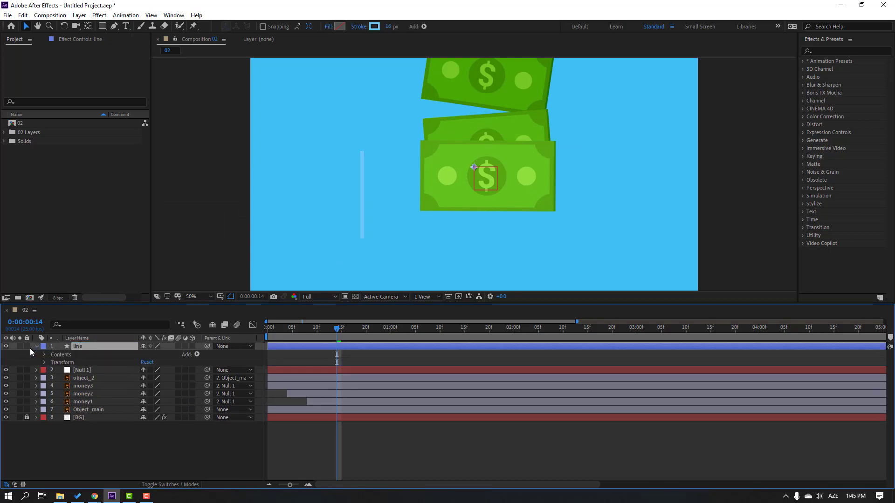
{"action": "left_click", "coordinate": [43, 355]}
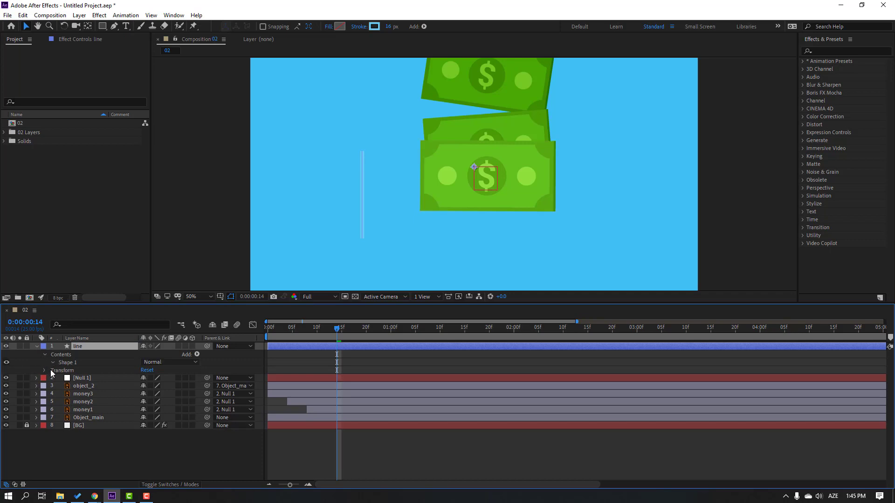
{"action": "left_click", "coordinate": [52, 363]}
{"action": "left_click", "coordinate": [60, 378]}
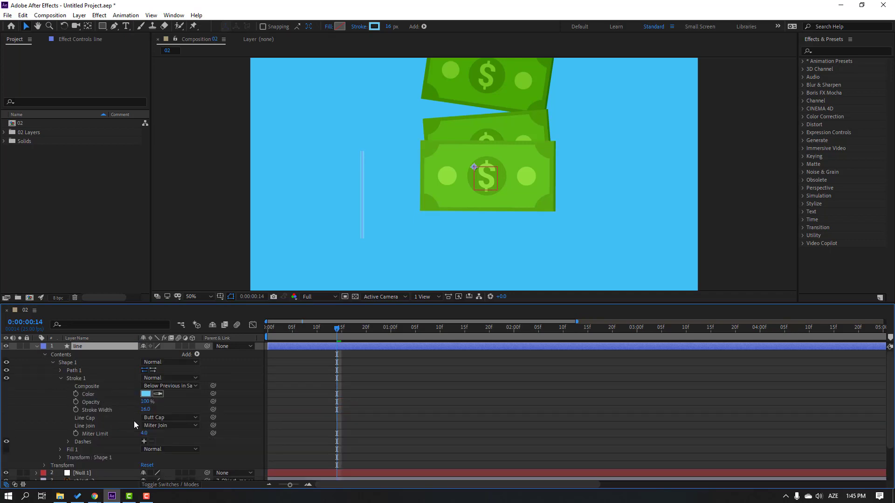
{"action": "left_click", "coordinate": [170, 418]}
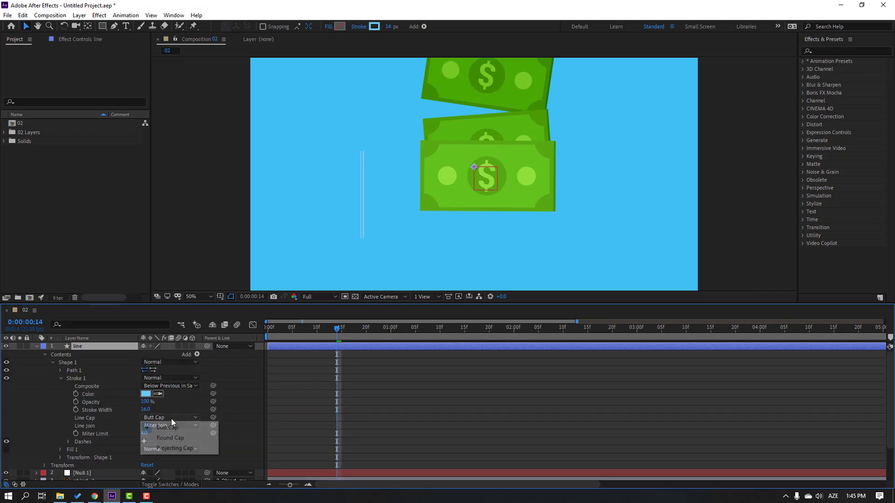
{"action": "left_click", "coordinate": [173, 438]}
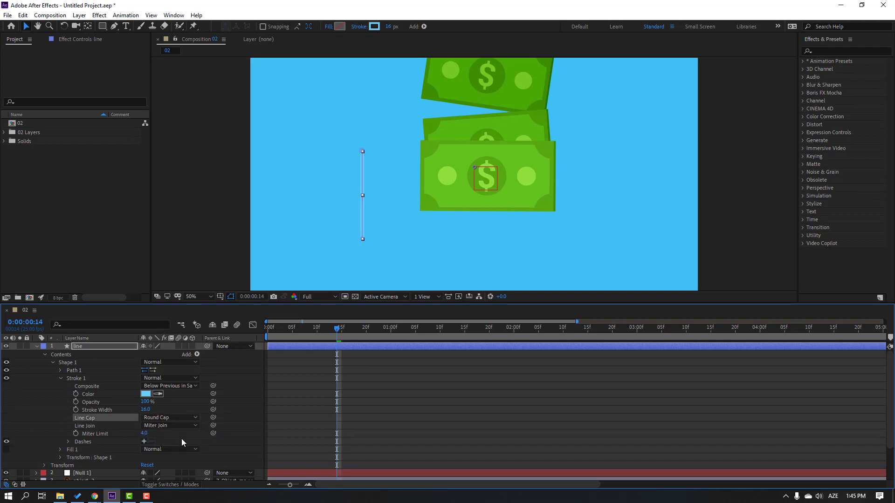
{"action": "left_click", "coordinate": [374, 175]}
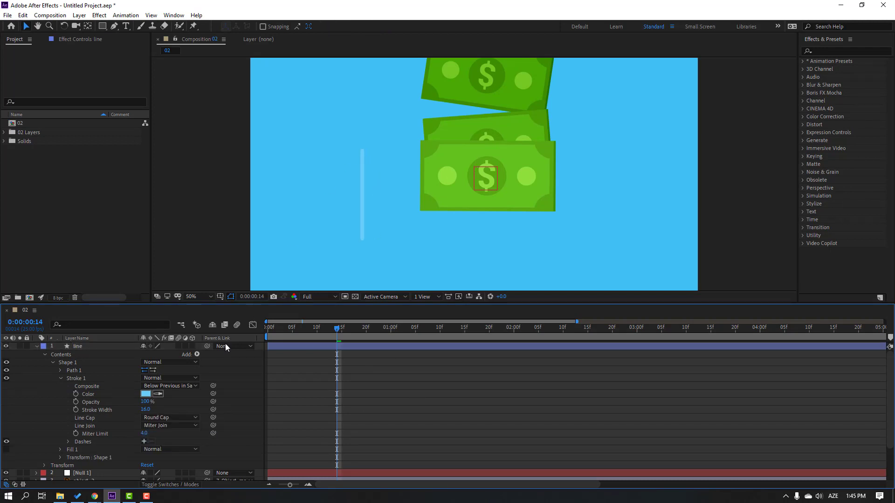
{"action": "left_click", "coordinate": [37, 346]}
{"action": "left_click", "coordinate": [89, 347]}
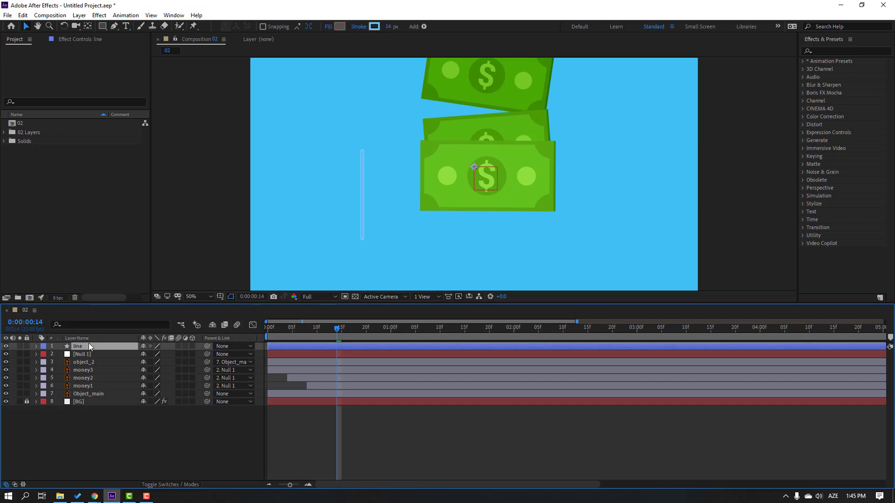
Pull the line's bottom vertex up with the Pen tool to about half its length.
{"action": "left_click", "coordinate": [113, 27]}
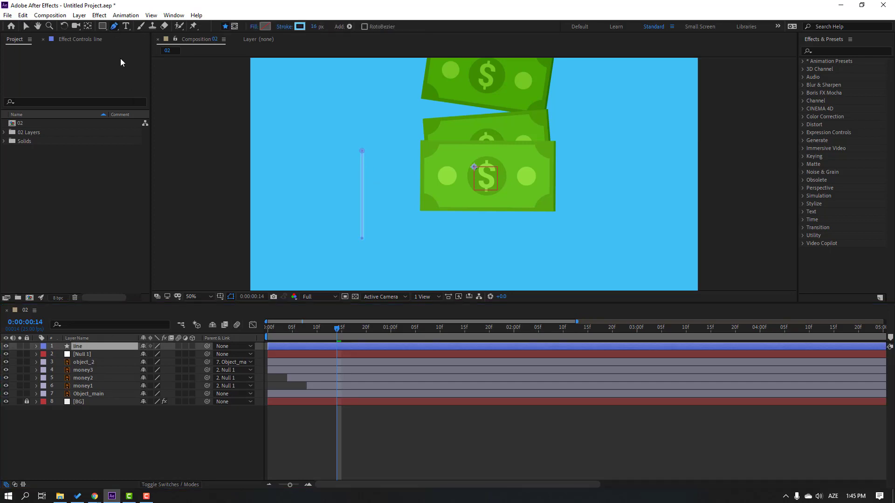
{"action": "left_click", "coordinate": [363, 241]}
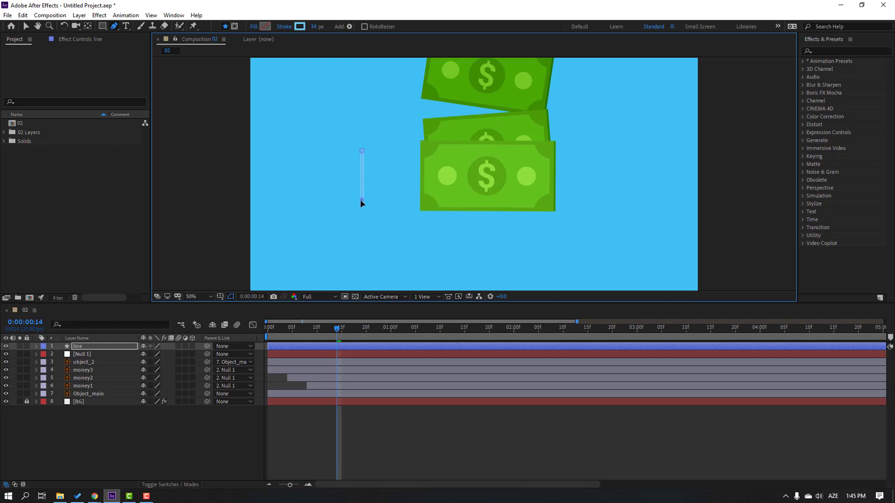
{"action": "left_click", "coordinate": [26, 28]}
Add Trim Paths to the line layer's contents.
{"action": "left_click", "coordinate": [90, 437]}
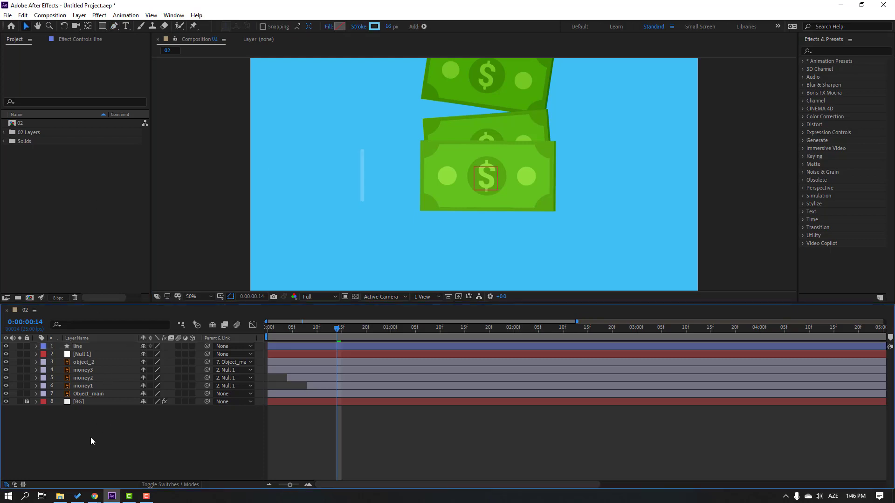
{"action": "left_click", "coordinate": [79, 348]}
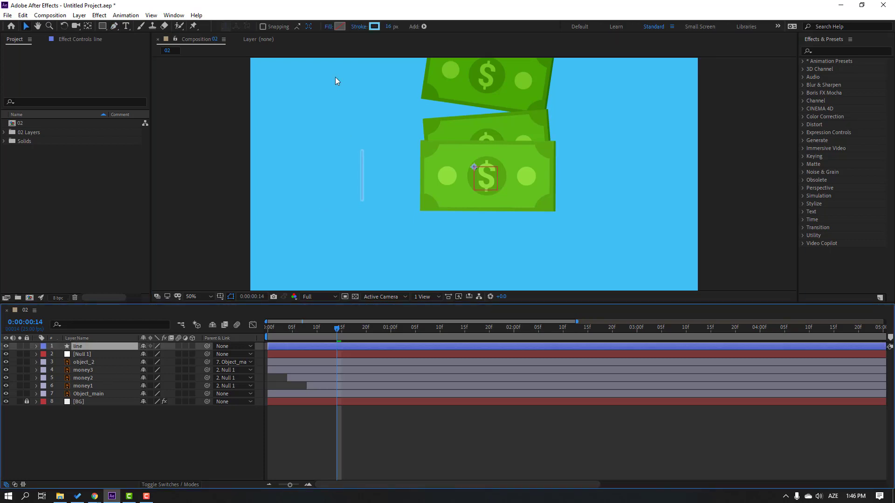
{"action": "left_click", "coordinate": [423, 27]}
{"action": "left_click", "coordinate": [462, 185]}
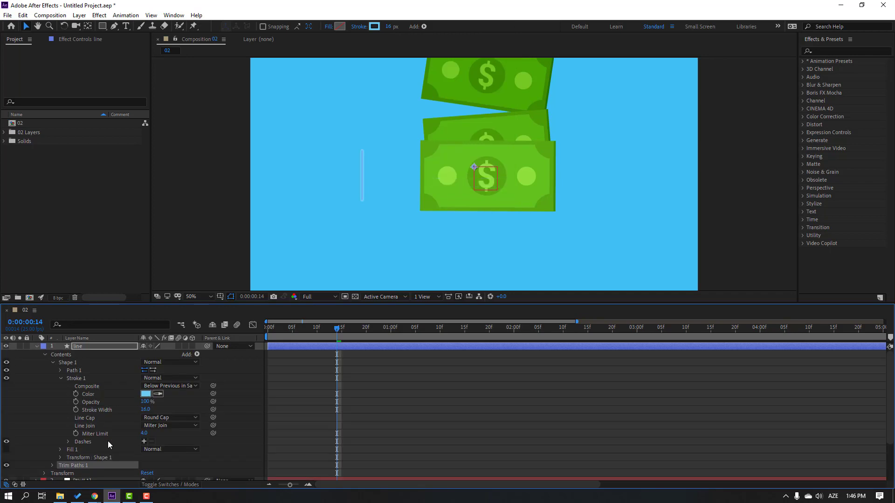
{"action": "scroll", "coordinate": [108, 441], "scroll_direction": "down", "scroll_amount": 1}
{"action": "left_click", "coordinate": [52, 442]}
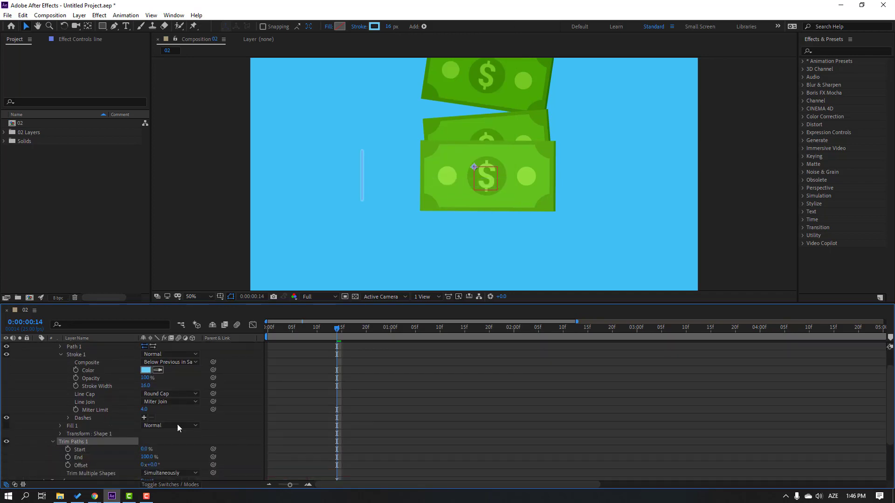
Keyframe Trim Paths End from 0% at frame 0 to 100% at frame 6.
{"action": "left_click_drag", "start_coordinate": [325, 338], "coordinate": [272, 342]}
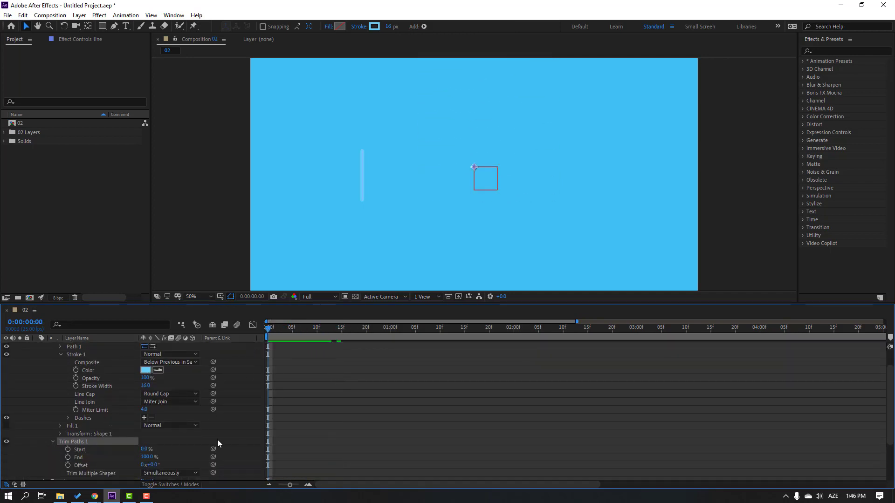
{"action": "left_click", "coordinate": [147, 458]}
{"action": "type", "text": "0"}
{"action": "key", "text": "Return"}
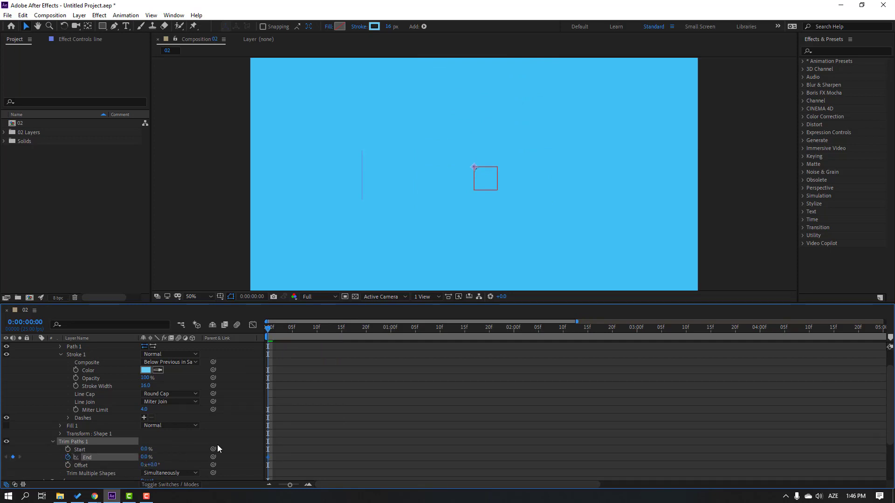
{"action": "left_click_drag", "start_coordinate": [274, 329], "coordinate": [298, 331]}
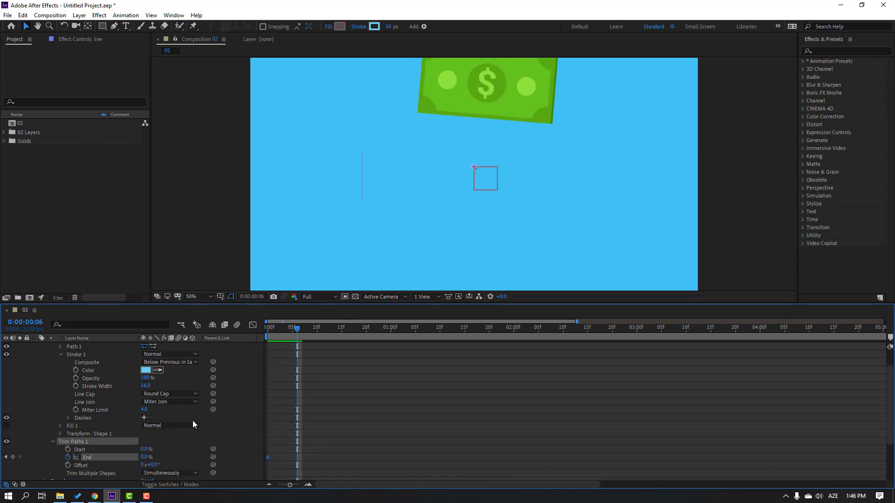
{"action": "left_click", "coordinate": [147, 457]}
{"action": "type", "text": "100"}
{"action": "key", "text": "Return"}
Keyframe the Trim Paths Start value from frame 3, ending at 100%.
{"action": "mouse_move", "coordinate": [312, 337]}
{"action": "left_mouse_down"}
{"action": "mouse_move", "coordinate": [283, 334]}
{"action": "mouse_move", "coordinate": [308, 335]}
{"action": "left_mouse_up"}
{"action": "left_click", "coordinate": [68, 450]}
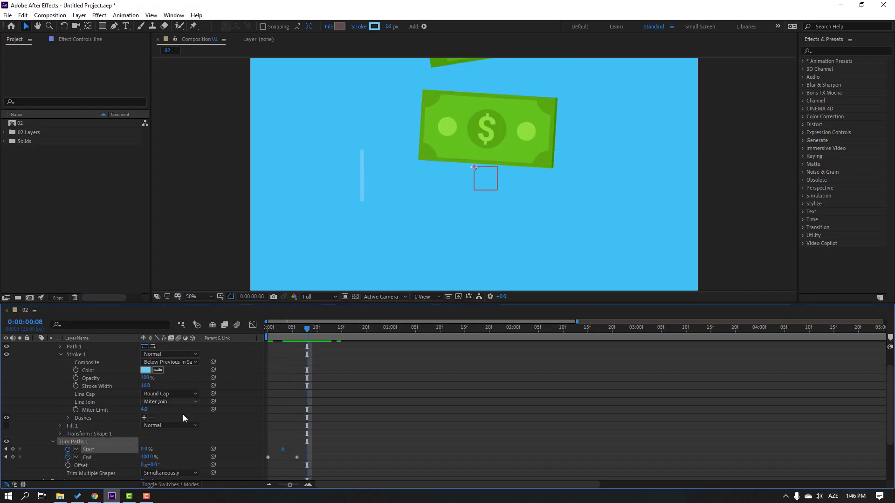
{"action": "left_click", "coordinate": [144, 450]}
{"action": "type", "text": "100"}
{"action": "key", "text": "Return"}
Apply Easy Ease to all the trim keyframes and preview.
{"action": "left_click_drag", "start_coordinate": [360, 435], "coordinate": [266, 463]}
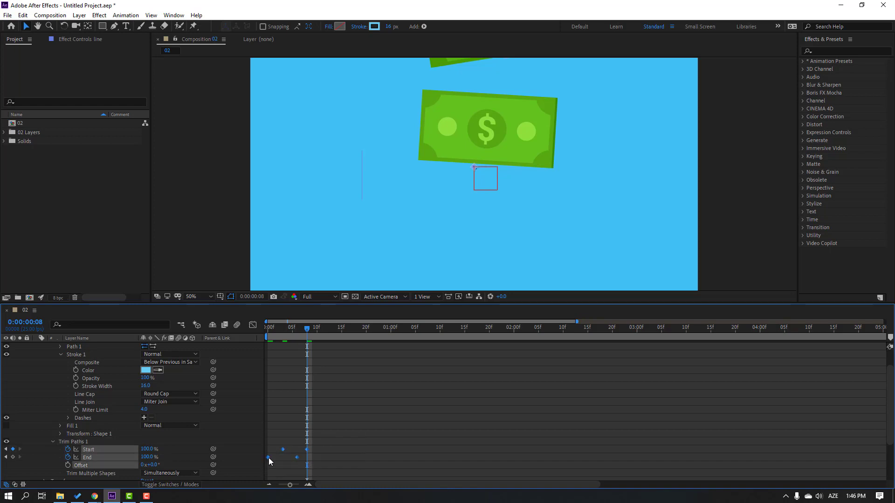
{"action": "right_click", "coordinate": [269, 457]}
{"action": "mouse_move", "coordinate": [316, 452]}
{"action": "left_click", "coordinate": [413, 391]}
{"action": "key", "text": "space"}
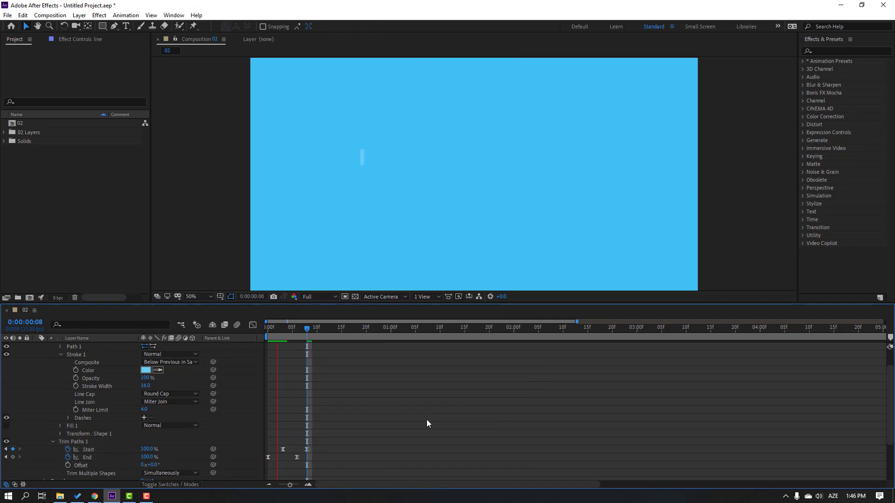
{"action": "key", "text": "space"}
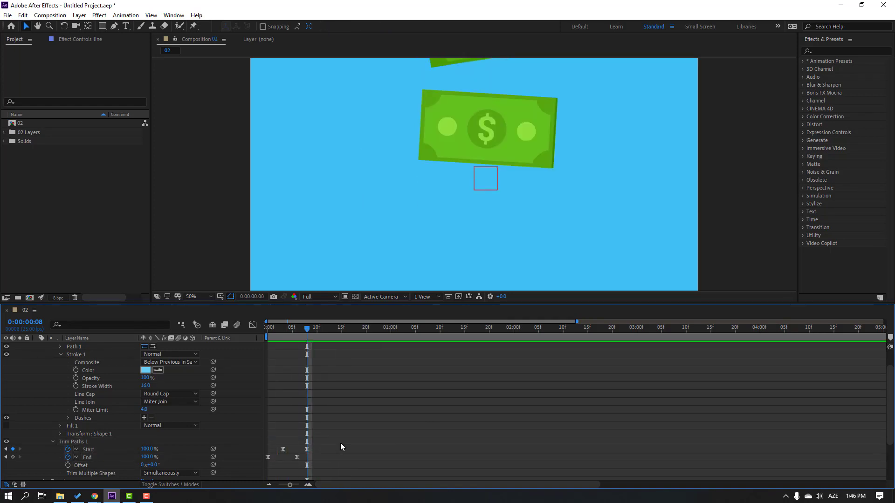
Slide the Start and End keyframes later, moving the first Start keyframe to frame 5, and preview.
{"action": "left_click_drag", "start_coordinate": [319, 459], "coordinate": [295, 460]}
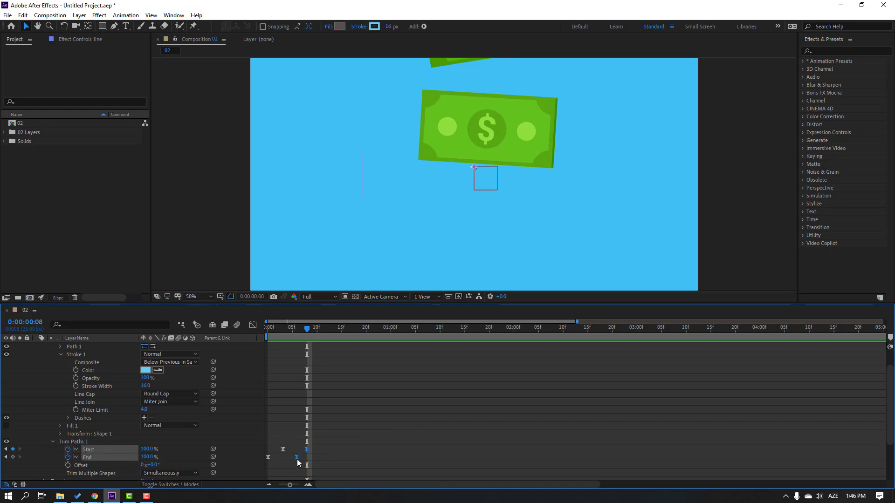
{"action": "left_click_drag", "start_coordinate": [298, 460], "coordinate": [312, 459]}
{"action": "key", "text": "space"}
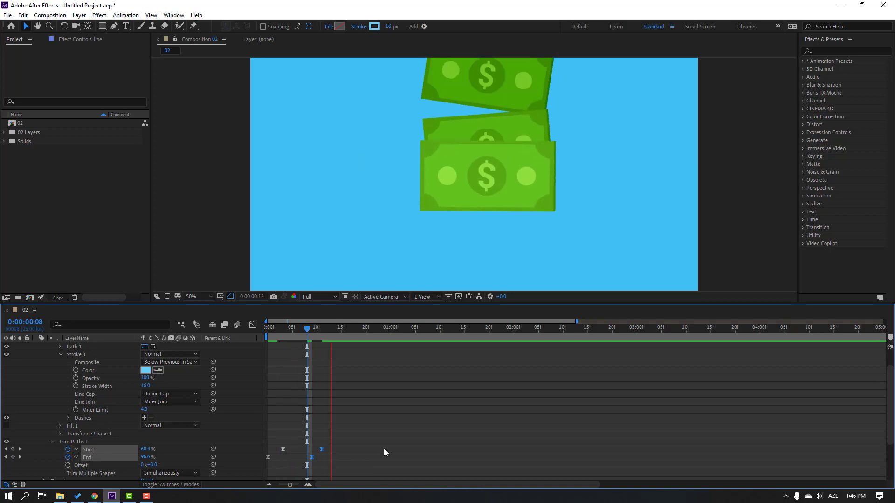
{"action": "scroll", "coordinate": [233, 204], "scroll_direction": "down", "scroll_amount": 3}
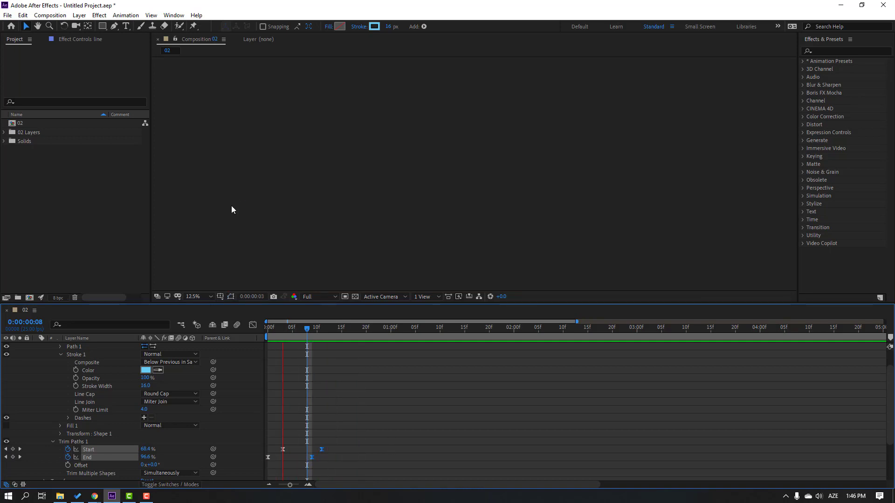
{"action": "scroll", "coordinate": [277, 212], "scroll_direction": "up", "scroll_amount": 1}
{"action": "left_click_drag", "start_coordinate": [325, 333], "coordinate": [293, 337]}
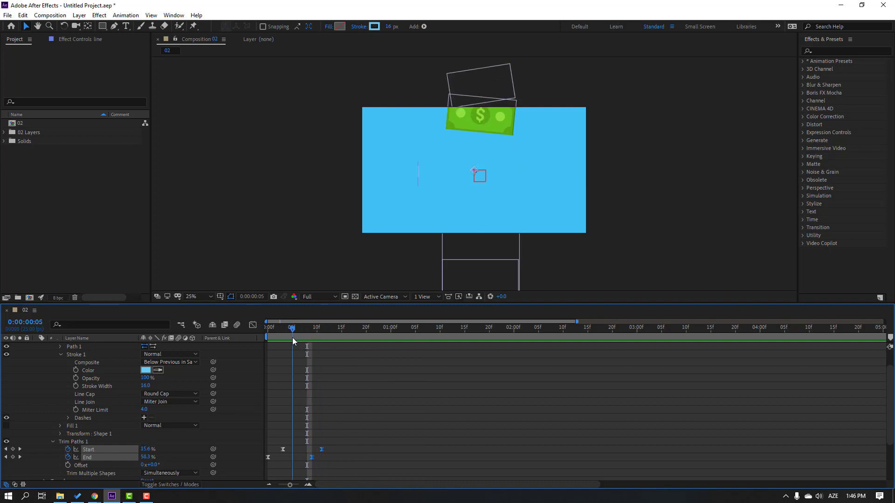
{"action": "left_click", "coordinate": [313, 429]}
{"action": "left_click_drag", "start_coordinate": [283, 449], "coordinate": [293, 449]}
{"action": "left_click", "coordinate": [368, 424]}
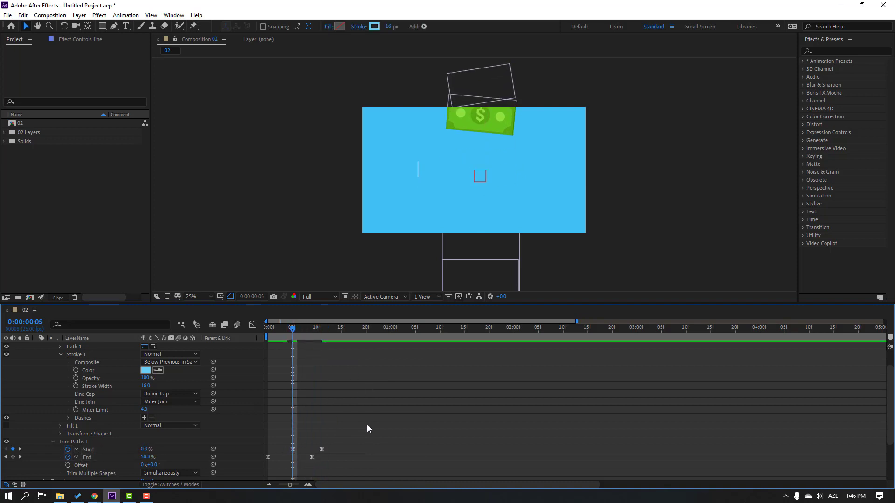
{"action": "key", "text": "space"}
{"action": "key", "text": "space"}
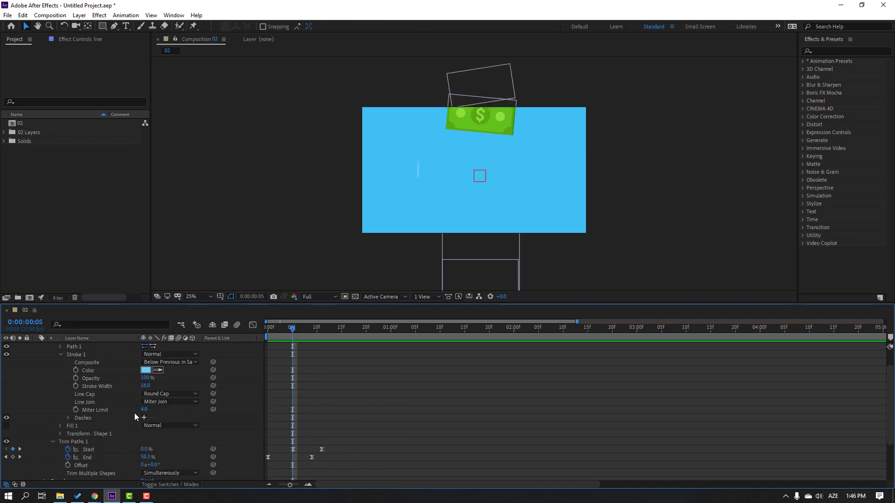
{"action": "scroll", "coordinate": [54, 358], "scroll_direction": "up", "scroll_amount": 2}
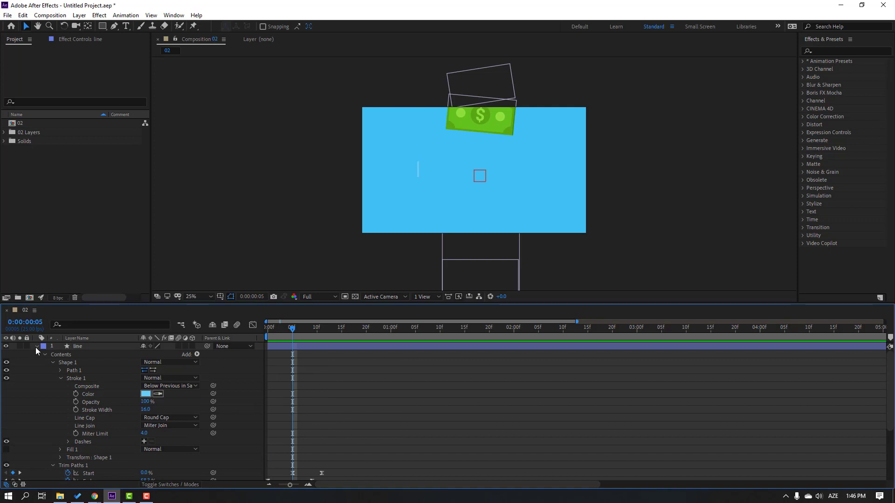
{"action": "left_click", "coordinate": [36, 347]}
{"action": "scroll", "coordinate": [485, 201], "scroll_direction": "up", "scroll_amount": 2}
Move the line to the bill's corner and place its layer below the money layers.
{"action": "left_click", "coordinate": [72, 346]}
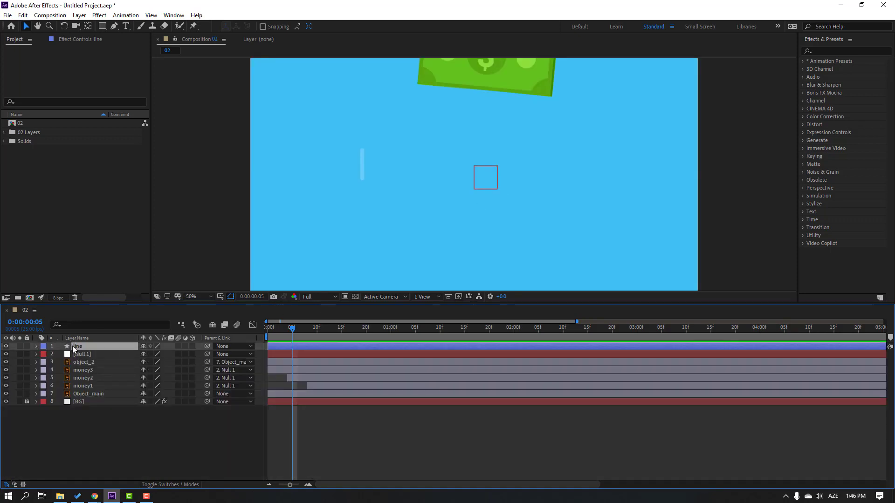
{"action": "left_click", "coordinate": [87, 25]}
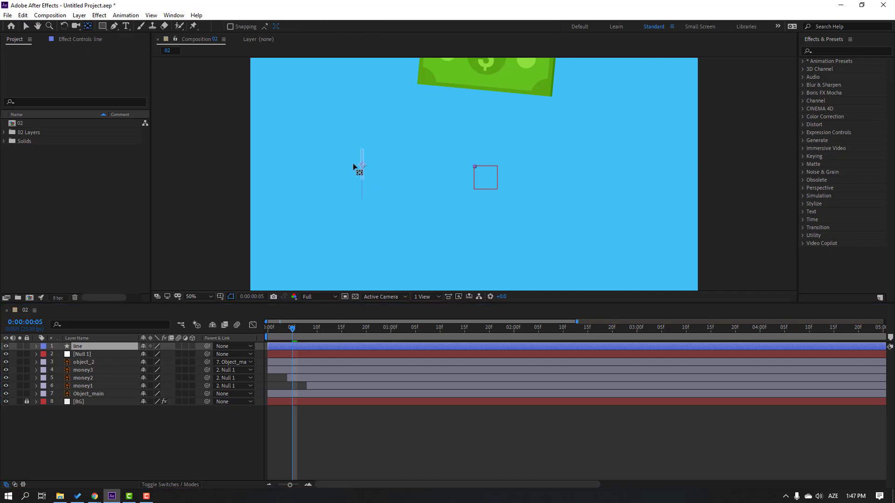
{"action": "left_click", "coordinate": [26, 26]}
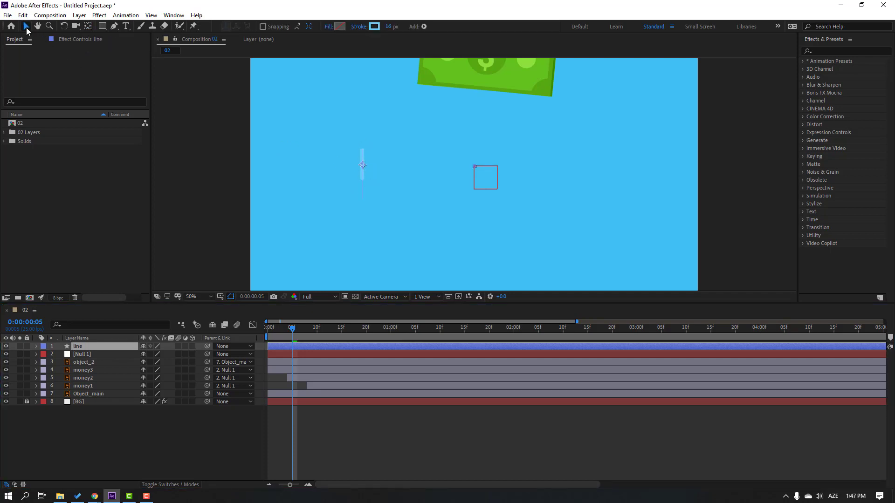
{"action": "mouse_move", "coordinate": [297, 336]}
{"action": "left_mouse_down"}
{"action": "mouse_move", "coordinate": [322, 335]}
{"action": "mouse_move", "coordinate": [302, 335]}
{"action": "left_mouse_up"}
{"action": "left_click_drag", "start_coordinate": [362, 165], "coordinate": [429, 139]}
{"action": "key", "text": "comma"}
{"action": "mouse_move", "coordinate": [78, 349]}
{"action": "left_mouse_down"}
{"action": "mouse_move", "coordinate": [113, 371]}
{"action": "mouse_move", "coordinate": [98, 390]}
{"action": "left_mouse_up"}
{"action": "left_click", "coordinate": [97, 434]}
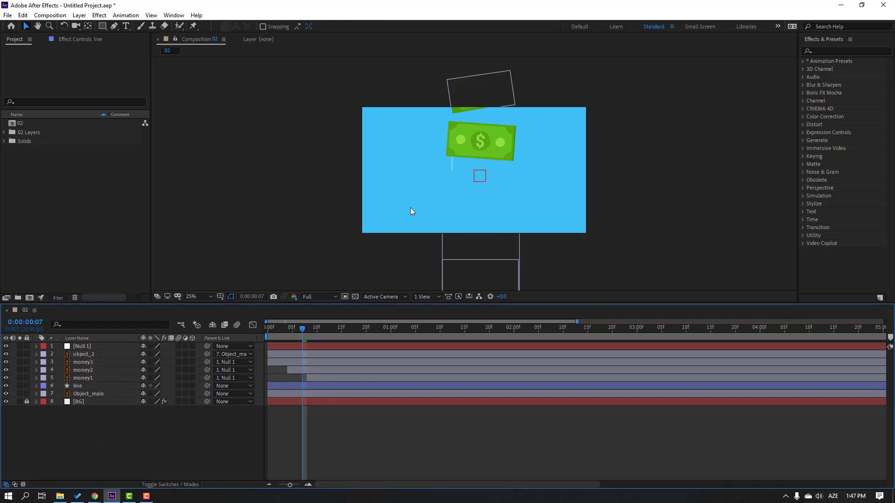
{"action": "key", "text": "period"}
Duplicate the line twice, offset line 2 to the right, and start the copies slightly later.
{"action": "left_click", "coordinate": [80, 387]}
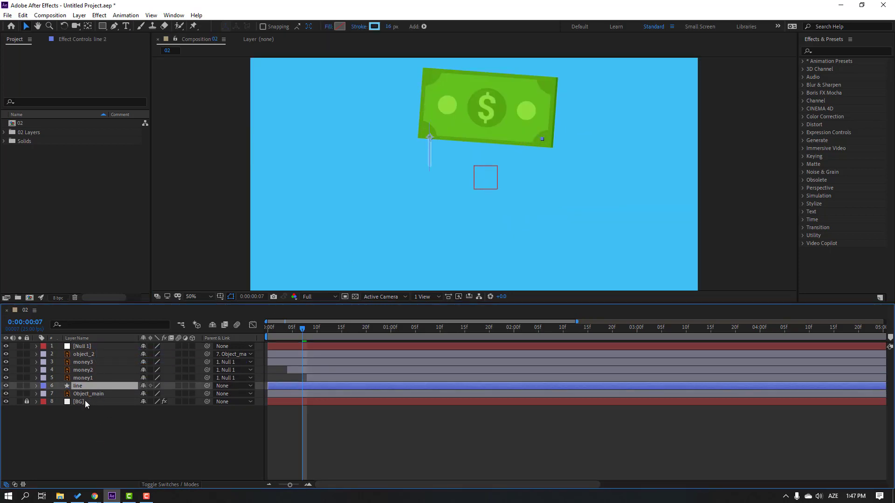
{"action": "key", "text": "ctrl+d"}
{"action": "left_click_drag", "start_coordinate": [423, 140], "coordinate": [484, 183]}
{"action": "key", "text": "ctrl+d"}
{"action": "left_click_drag", "start_coordinate": [279, 388], "coordinate": [290, 397]}
{"action": "left_click", "coordinate": [282, 386]}
{"action": "left_click_drag", "start_coordinate": [279, 328], "coordinate": [332, 336]}
{"action": "key", "text": "space"}
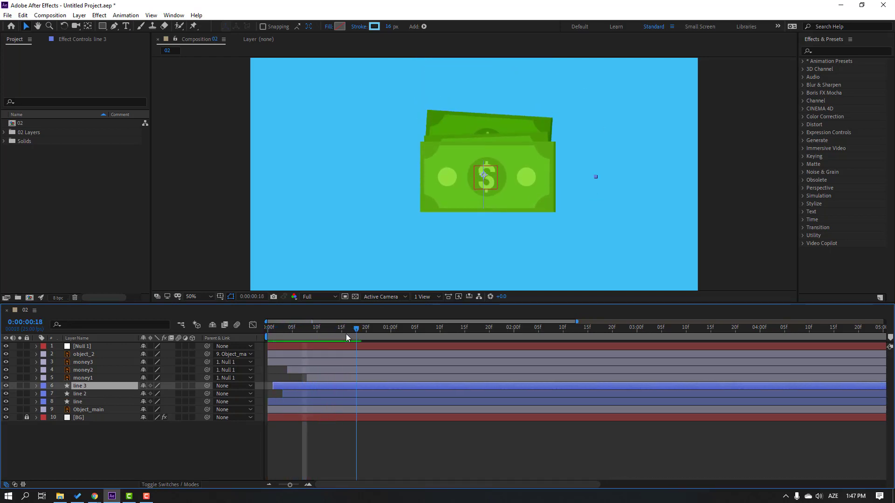
Shift all three line layers' start time later, nudge them back slightly, and preview.
{"action": "left_click", "coordinate": [78, 402]}
{"action": "left_click", "coordinate": [80, 386], "text": "shift"}
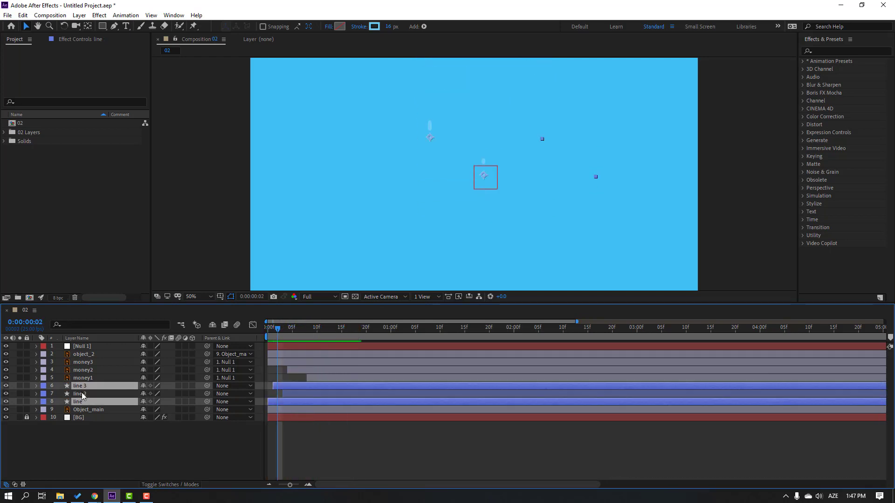
{"action": "key", "text": "comma"}
{"action": "left_click_drag", "start_coordinate": [280, 333], "coordinate": [294, 358]}
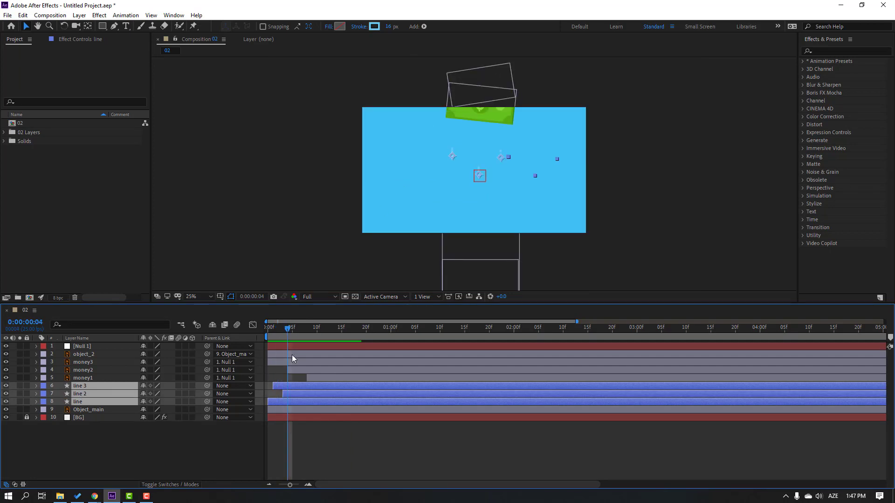
{"action": "left_click_drag", "start_coordinate": [302, 392], "coordinate": [322, 391]}
{"action": "mouse_move", "coordinate": [289, 332]}
{"action": "left_mouse_down"}
{"action": "mouse_move", "coordinate": [346, 332]}
{"action": "mouse_move", "coordinate": [279, 334]}
{"action": "mouse_move", "coordinate": [301, 337]}
{"action": "left_mouse_up"}
{"action": "left_click_drag", "start_coordinate": [306, 386], "coordinate": [296, 386]}
{"action": "left_click", "coordinate": [272, 337]}
{"action": "key", "text": "space"}
{"action": "key", "text": "space"}
{"action": "key", "text": "space"}
{"action": "key", "text": "space"}
{"action": "key", "text": "space"}
{"action": "key", "text": "space"}
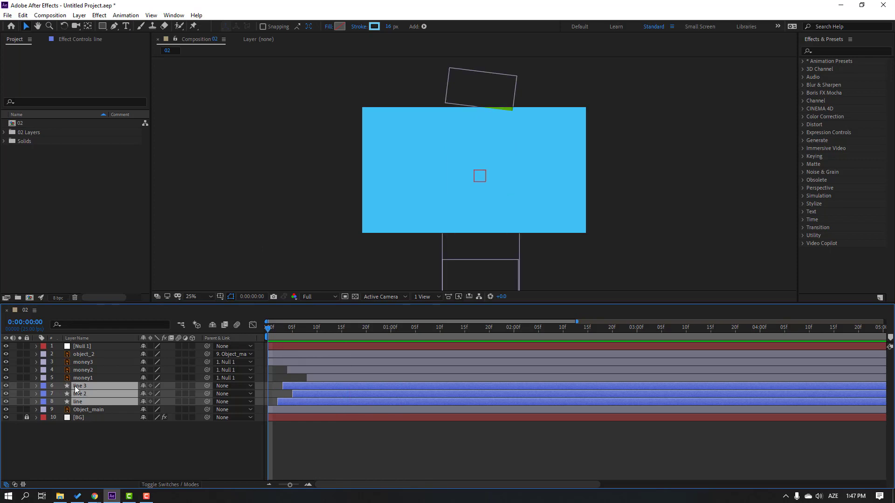
Pre-compose the three line layers into a comp named 'line'.
{"action": "right_click", "coordinate": [86, 393]}
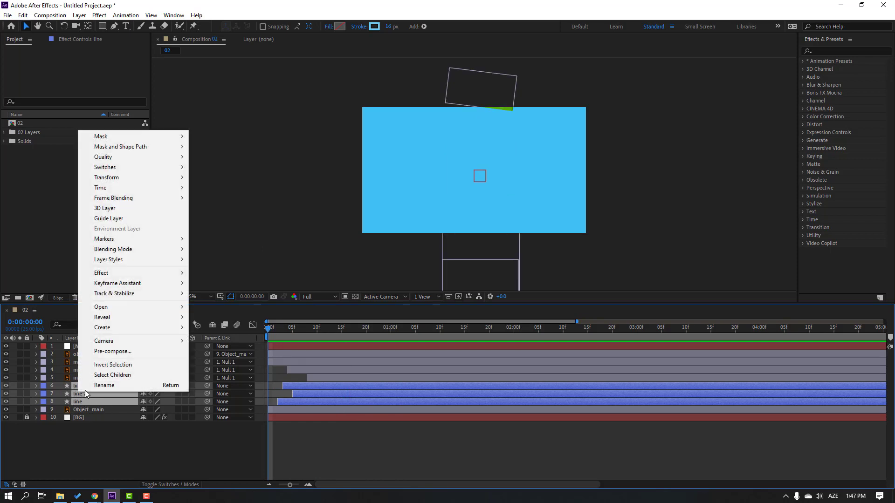
{"action": "left_click", "coordinate": [101, 352]}
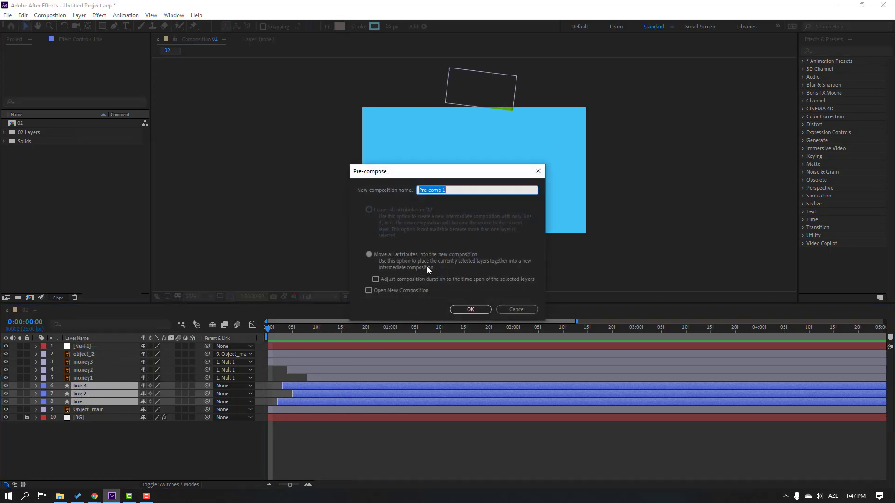
{"action": "type", "text": "line"}
{"action": "left_click", "coordinate": [462, 311]}
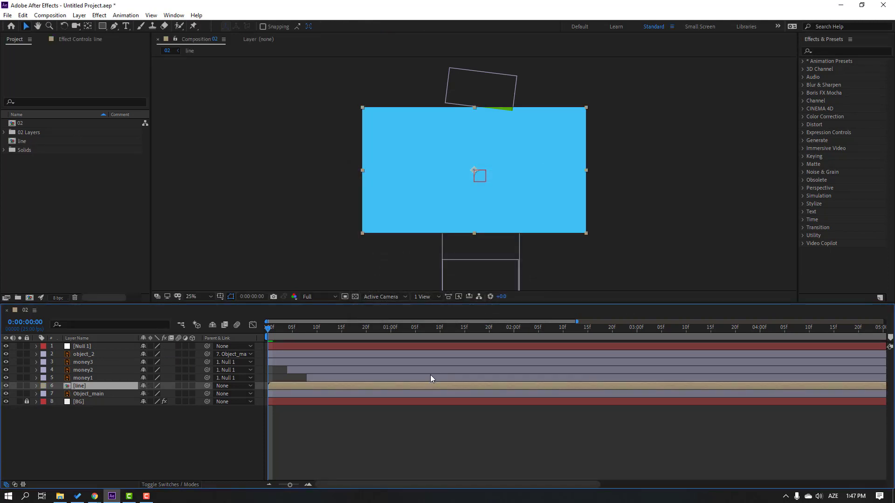
Trim the line precomp to its work area, preview it, and return to comp 02.
{"action": "double_click", "coordinate": [79, 388]}
{"action": "left_click_drag", "start_coordinate": [274, 331], "coordinate": [310, 331]}
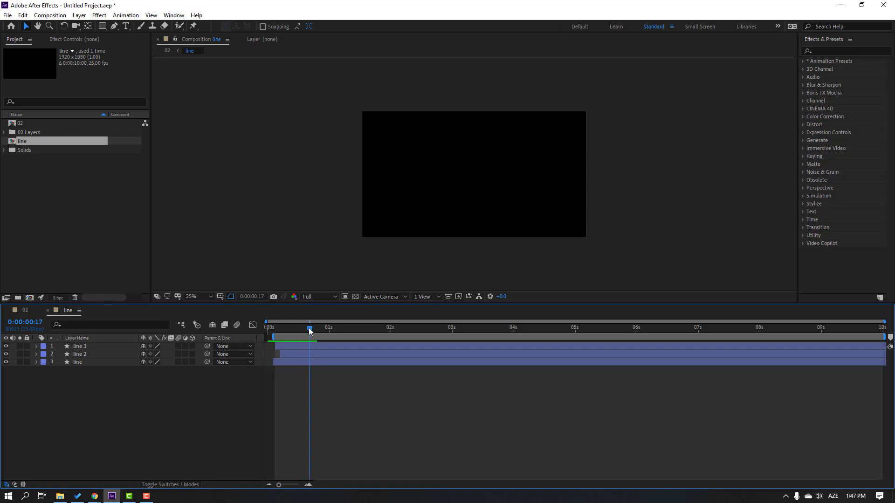
{"action": "key", "text": "n"}
{"action": "right_click", "coordinate": [300, 337]}
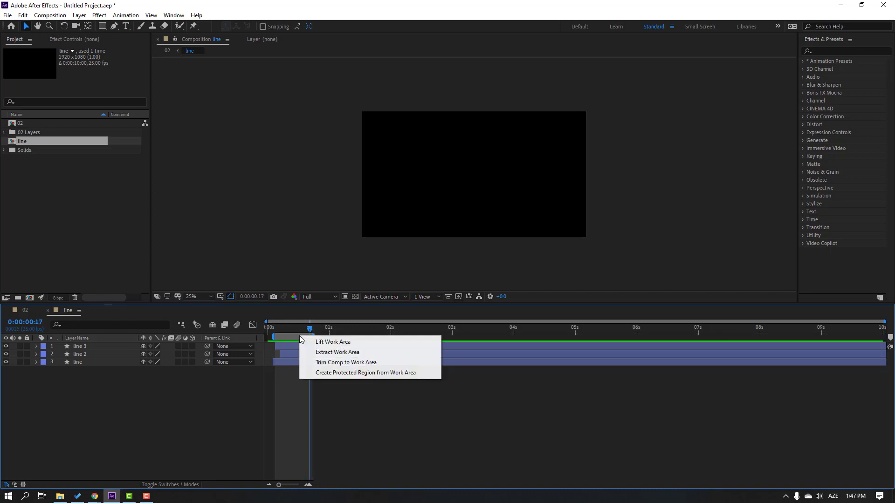
{"action": "left_click", "coordinate": [378, 362]}
{"action": "key", "text": "space"}
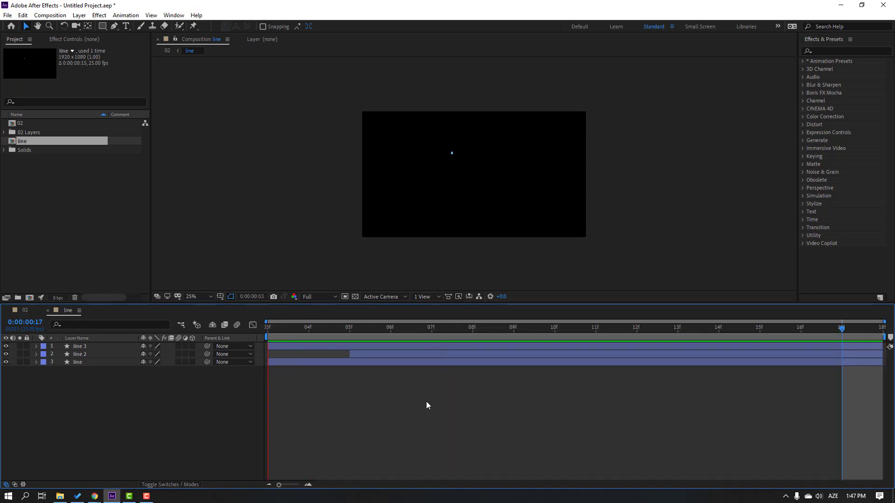
{"action": "left_click", "coordinate": [47, 310]}
{"action": "left_click_drag", "start_coordinate": [349, 334], "coordinate": [302, 334]}
Duplicate the line precomp, start the copy around frame 13, and move it lower in the frame.
{"action": "key", "text": "space"}
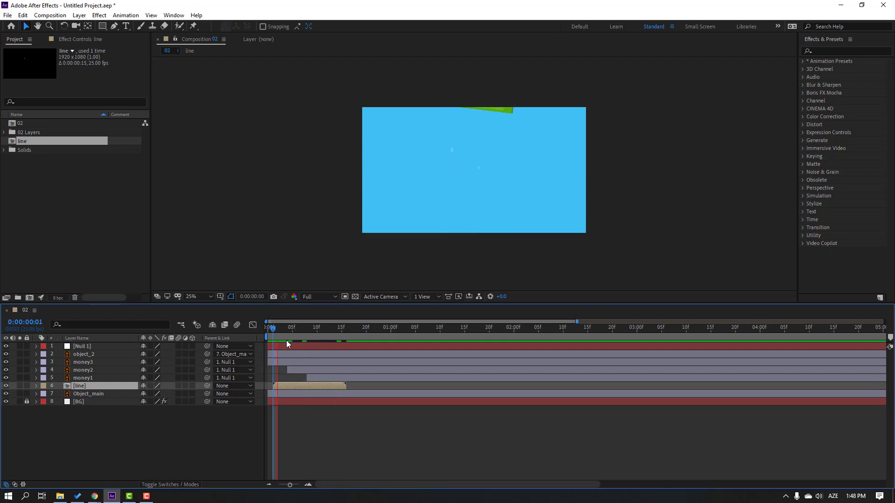
{"action": "left_click", "coordinate": [307, 329]}
{"action": "left_click_drag", "start_coordinate": [309, 328], "coordinate": [331, 333]}
{"action": "key", "text": "ctrl+d"}
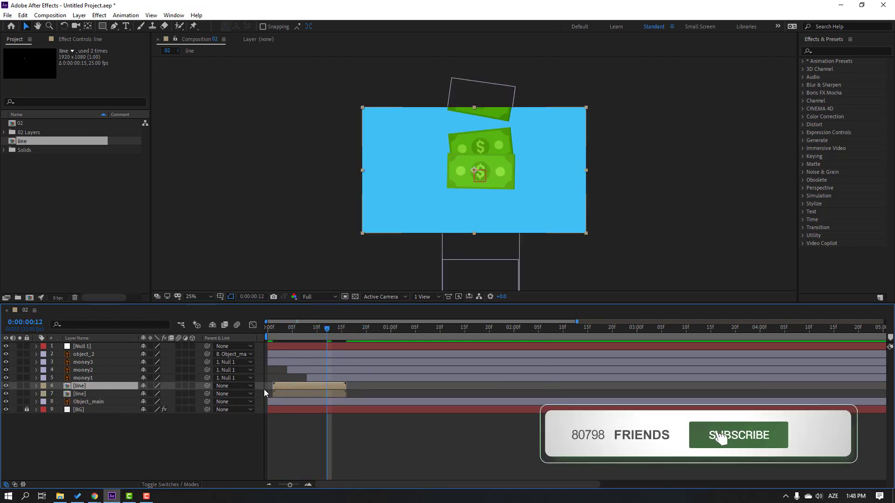
{"action": "left_click_drag", "start_coordinate": [289, 387], "coordinate": [328, 387]}
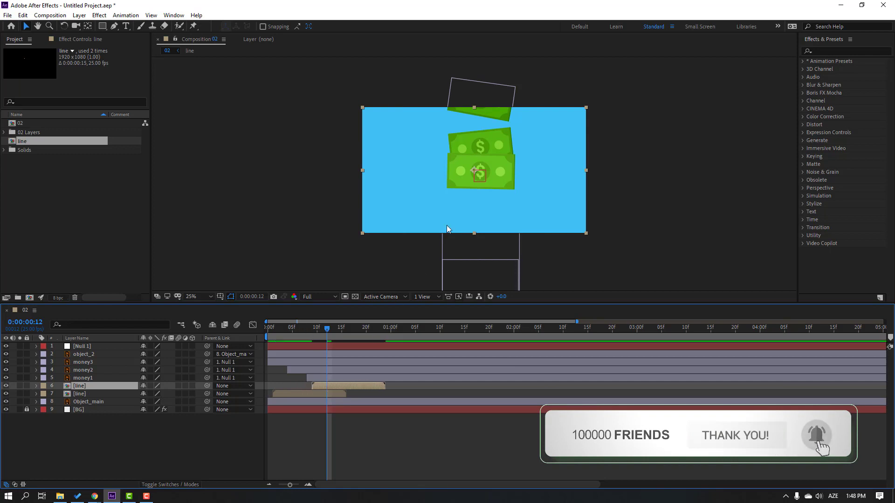
{"action": "left_click_drag", "start_coordinate": [476, 170], "coordinate": [472, 205]}
{"action": "left_click_drag", "start_coordinate": [301, 327], "coordinate": [341, 334]}
{"action": "left_click_drag", "start_coordinate": [323, 387], "coordinate": [313, 387]}
{"action": "left_click_drag", "start_coordinate": [294, 328], "coordinate": [372, 332]}
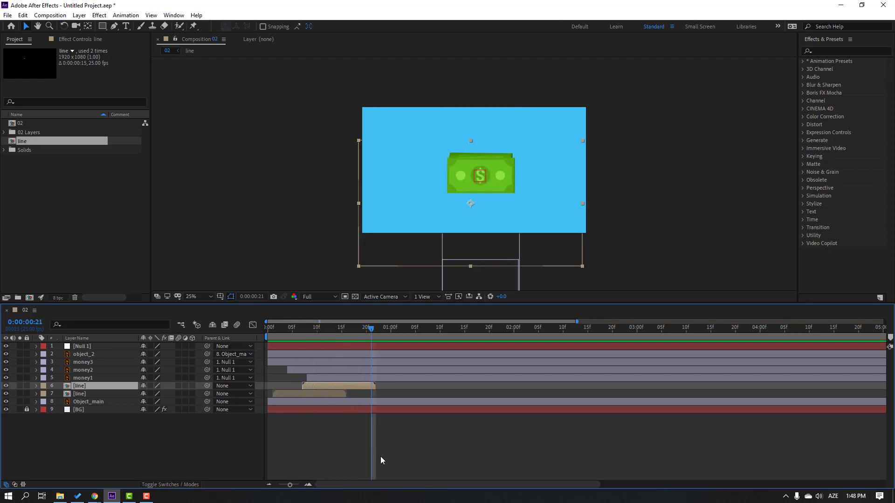
Preview comp 02, then duplicate the newest line copy and start it around one second.
{"action": "left_click", "coordinate": [380, 456]}
{"action": "key", "text": "space"}
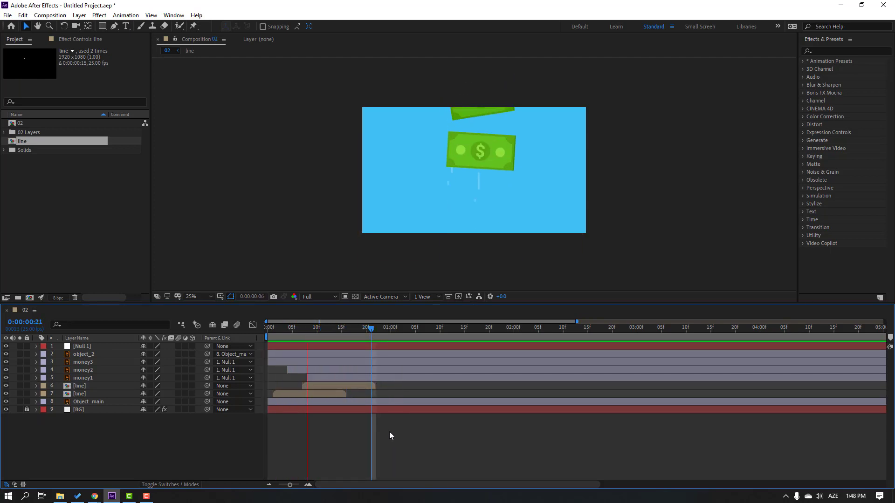
{"action": "left_click", "coordinate": [396, 329]}
{"action": "left_click_drag", "start_coordinate": [401, 334], "coordinate": [406, 332]}
{"action": "left_click", "coordinate": [82, 388]}
{"action": "key", "text": "ctrl+d"}
{"action": "left_click_drag", "start_coordinate": [348, 387], "coordinate": [421, 385]}
Preview the timing and move the latest line copy higher near the falling bill.
{"action": "left_click_drag", "start_coordinate": [373, 329], "coordinate": [504, 329]}
{"action": "left_click", "coordinate": [496, 442]}
{"action": "key", "text": "space"}
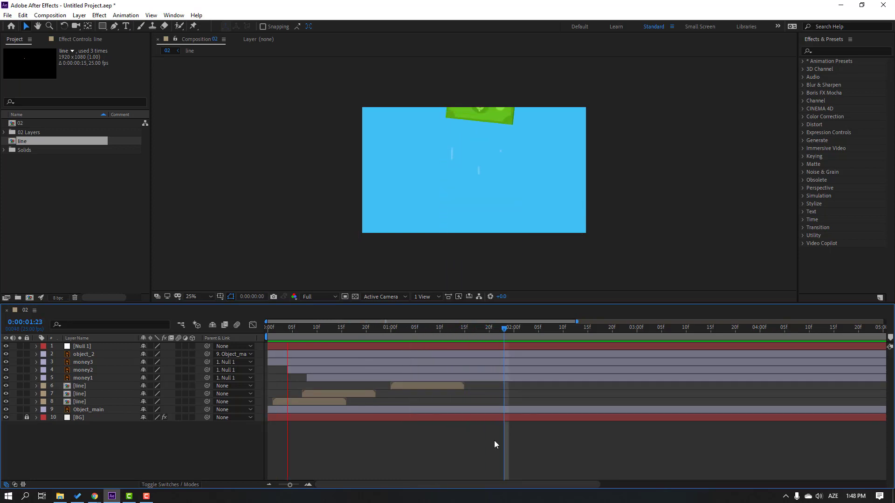
{"action": "left_click_drag", "start_coordinate": [386, 328], "coordinate": [420, 327]}
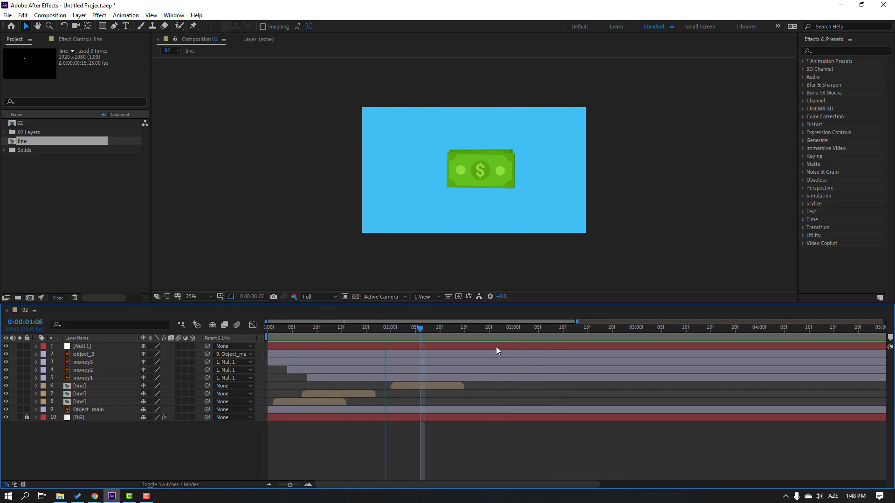
{"action": "left_click", "coordinate": [414, 386]}
{"action": "left_click_drag", "start_coordinate": [474, 197], "coordinate": [472, 185]}
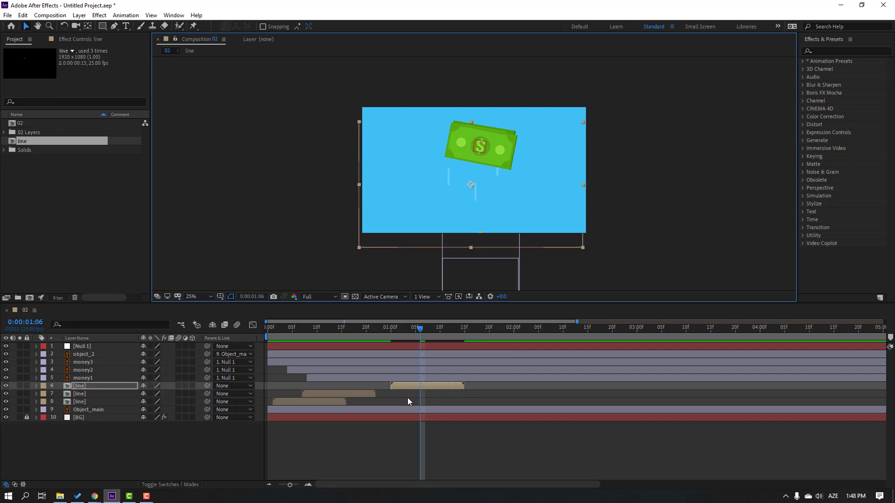
{"action": "left_click_drag", "start_coordinate": [373, 329], "coordinate": [457, 328]}
Add a fourth line copy starting just after 0:00:01:06, then step ahead to 0:00:01:08.
{"action": "key", "text": "space"}
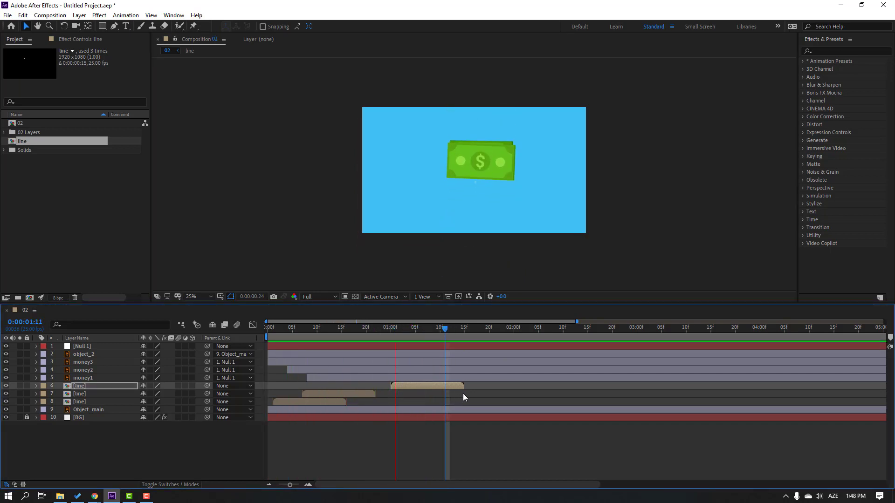
{"action": "left_click_drag", "start_coordinate": [390, 330], "coordinate": [420, 328]}
{"action": "key", "text": "ctrl+d"}
{"action": "left_click_drag", "start_coordinate": [408, 388], "coordinate": [442, 387]}
{"action": "key", "text": "Page_Down"}
{"action": "key", "text": "Page_Down"}
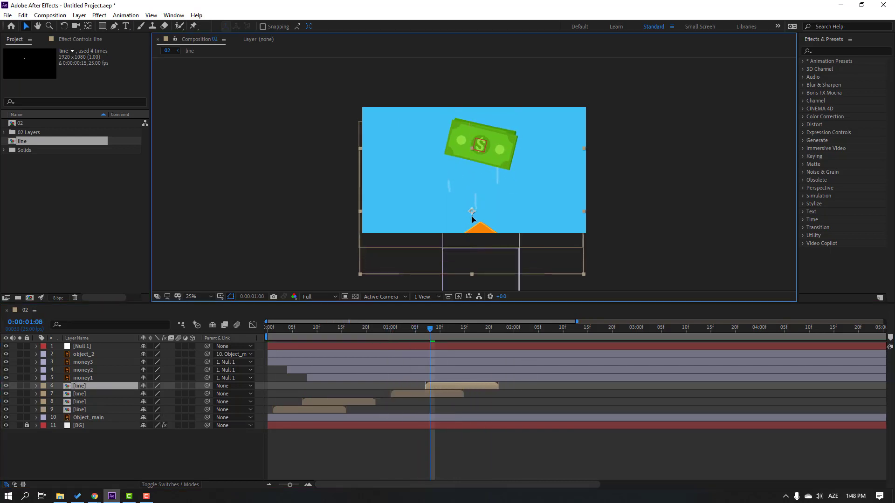